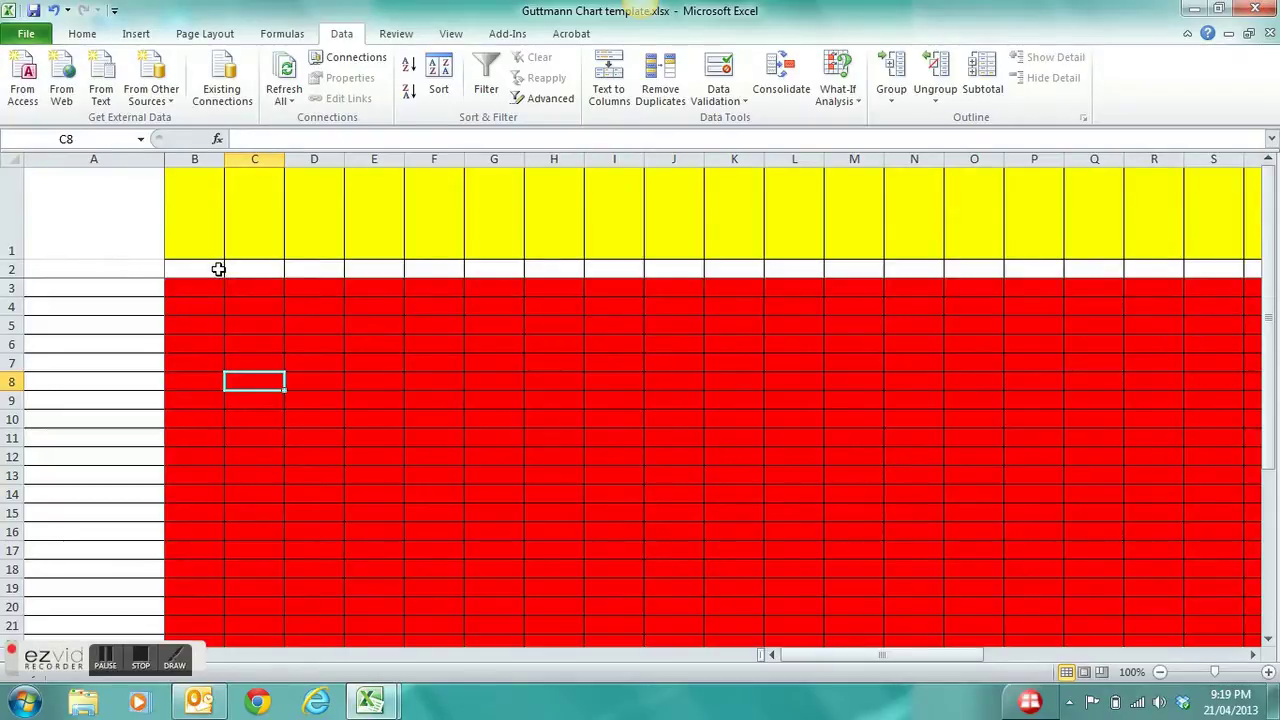
Label the first question column with Q1 in B2 and the skill heading "Measuring length and angle" in B1.
{"action": "left_click", "coordinate": [218, 269]}
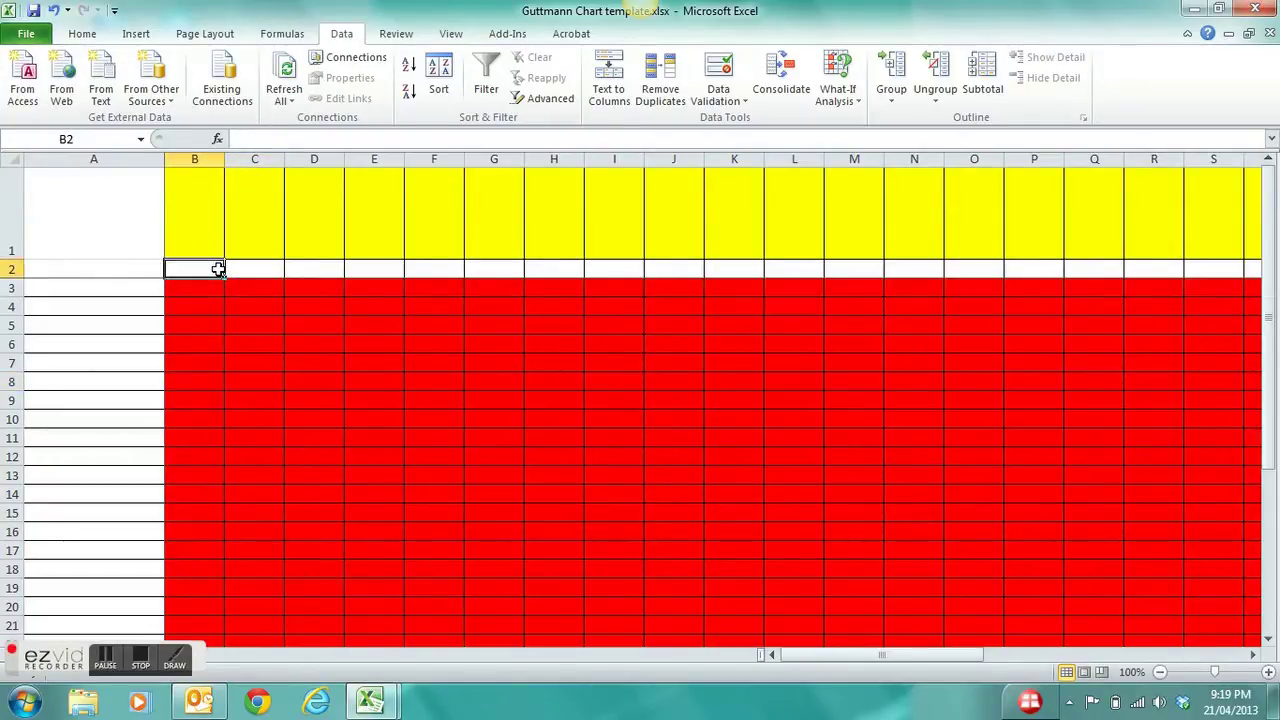
{"action": "type", "text": "Q1"}
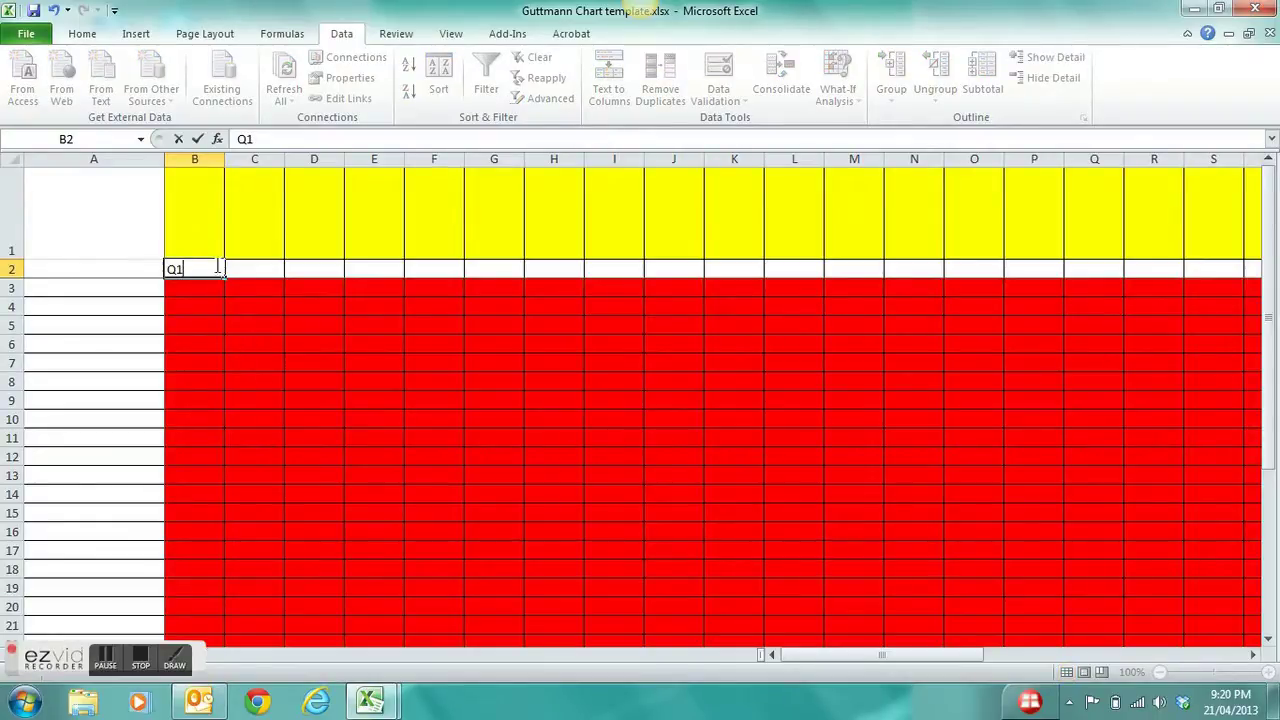
{"action": "left_click", "coordinate": [201, 231]}
{"action": "type", "text": "M"}
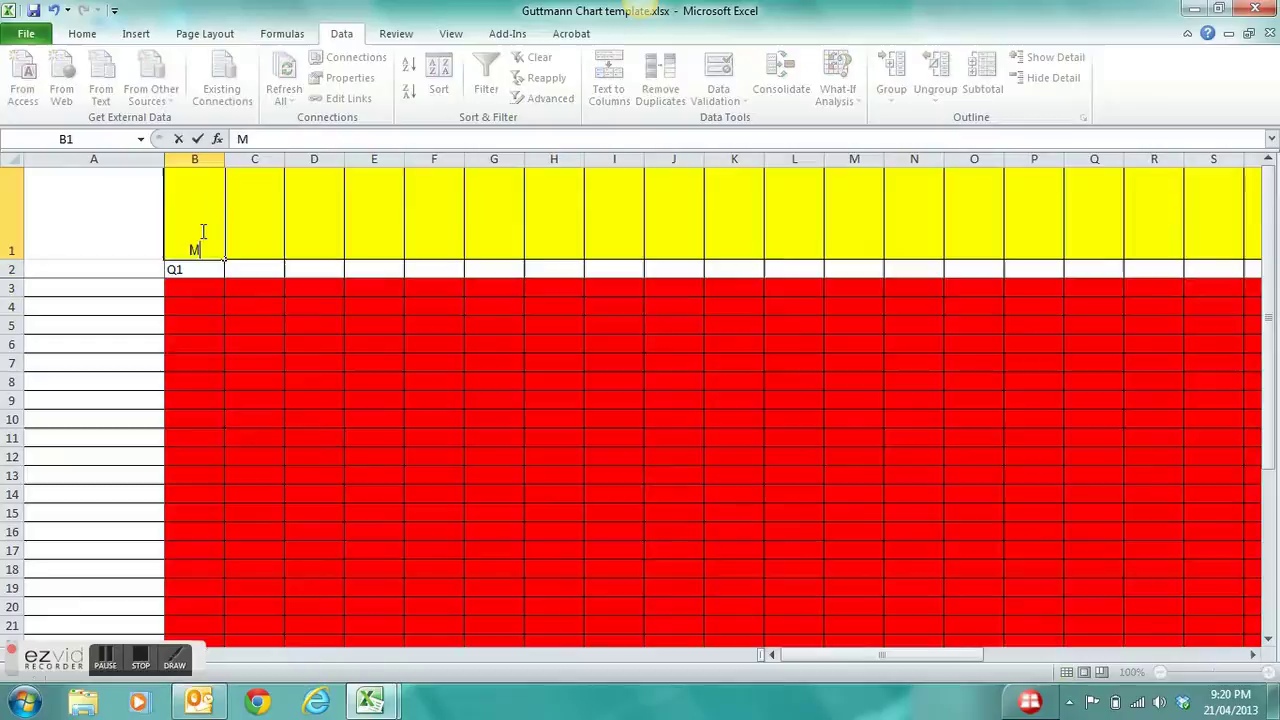
{"action": "type", "text": "easuring "}
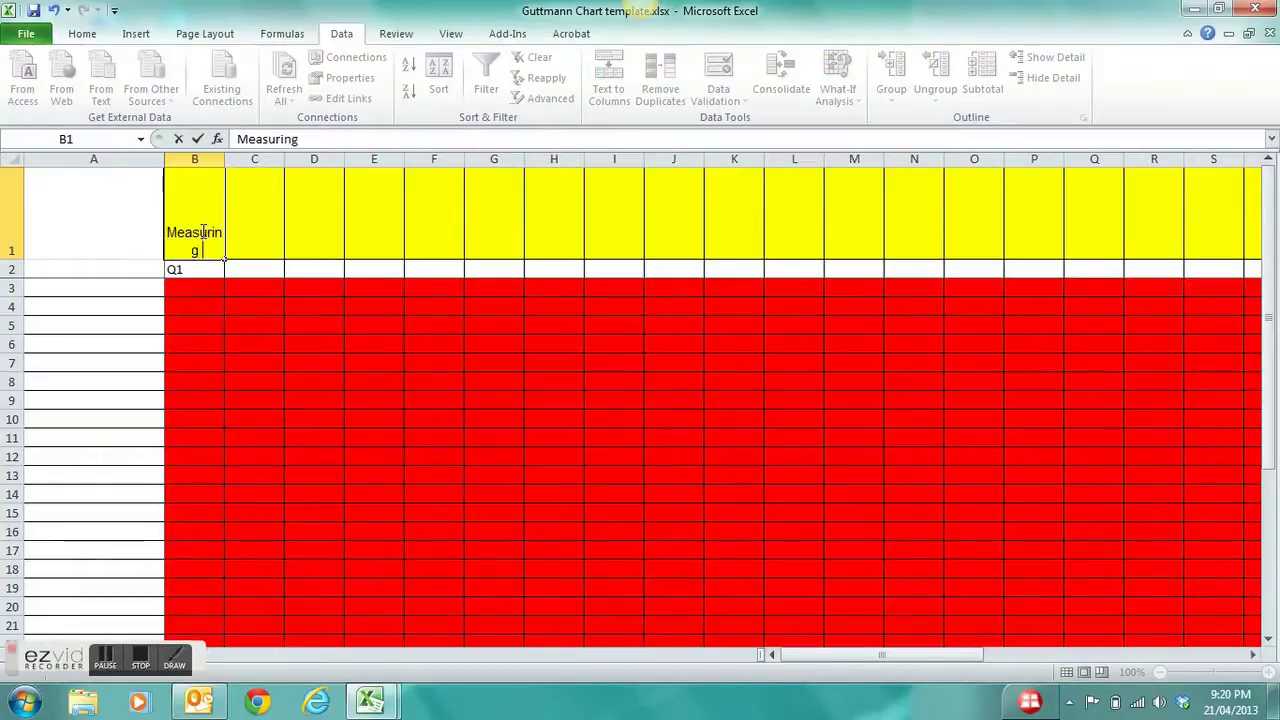
{"action": "type", "text": "length and angle"}
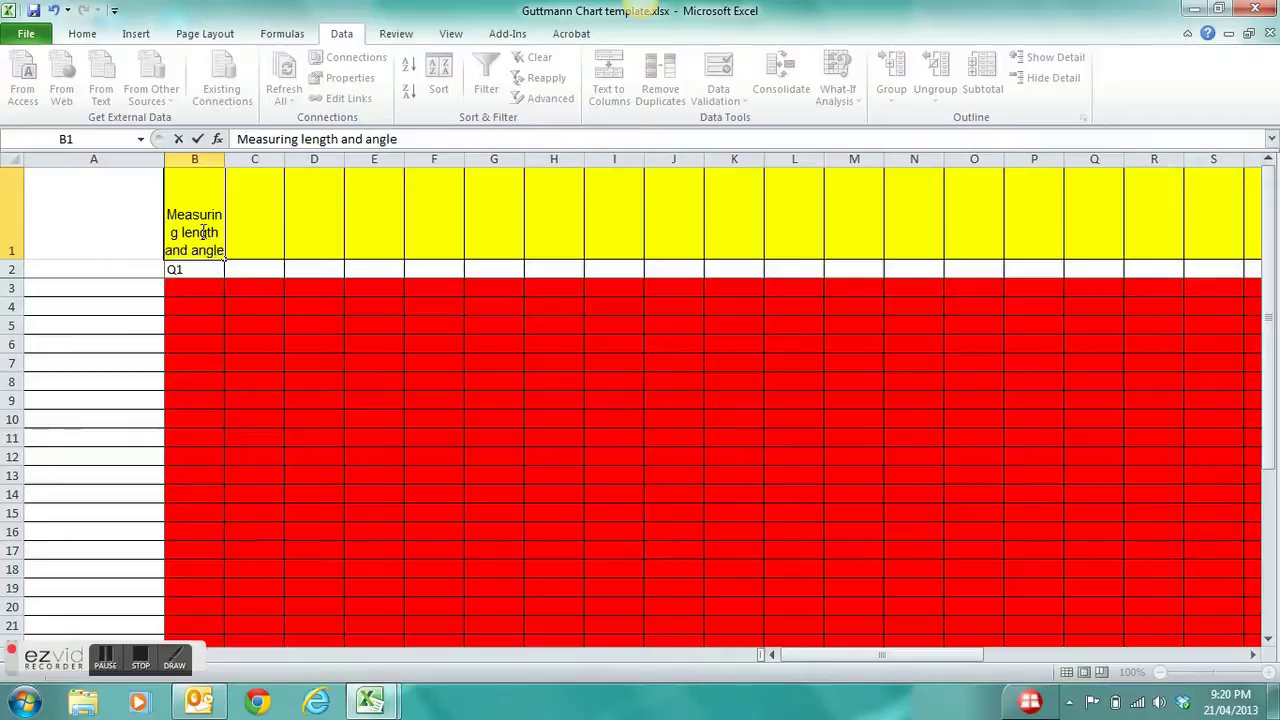
Label the second question column with Q2 in C2 and the skill heading "Finding the square of a number" in C1.
{"action": "left_click", "coordinate": [250, 269]}
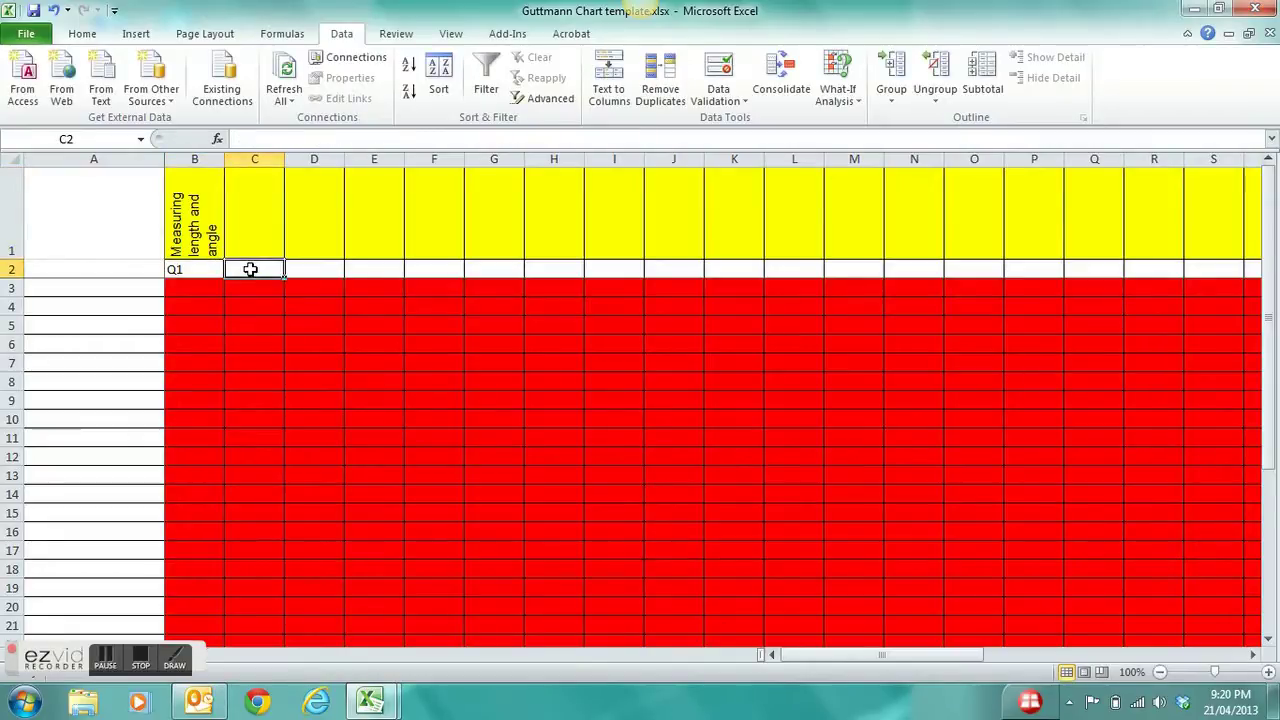
{"action": "type", "text": "Q2"}
{"action": "left_click", "coordinate": [271, 210]}
{"action": "type", "text": "F"}
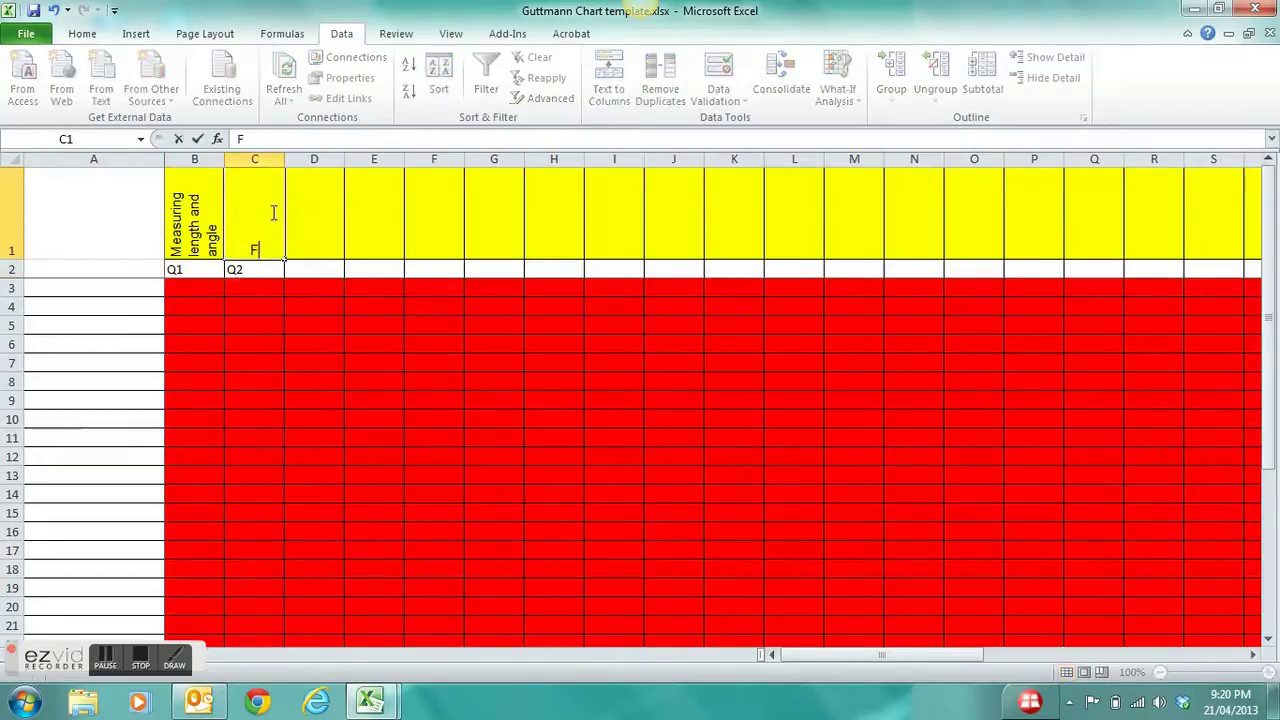
{"action": "type", "text": "inding the squar"}
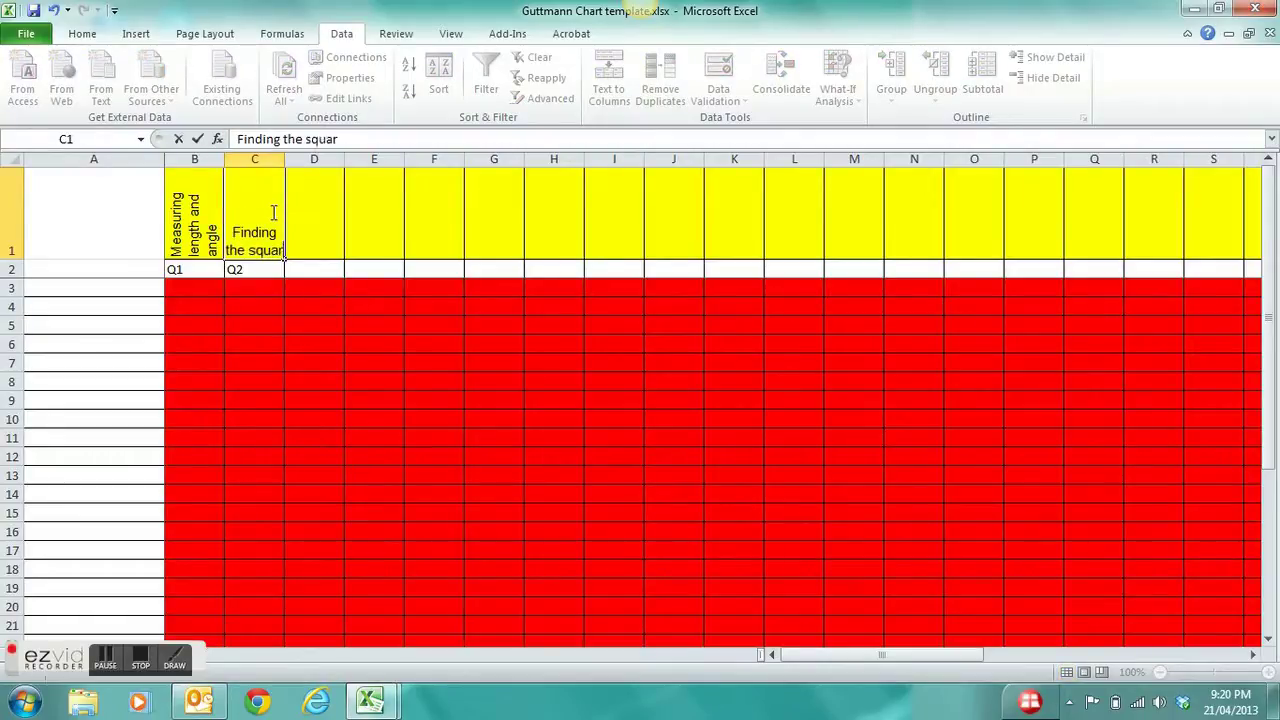
{"action": "type", "text": "e of a number"}
{"action": "left_click", "coordinate": [314, 269]}
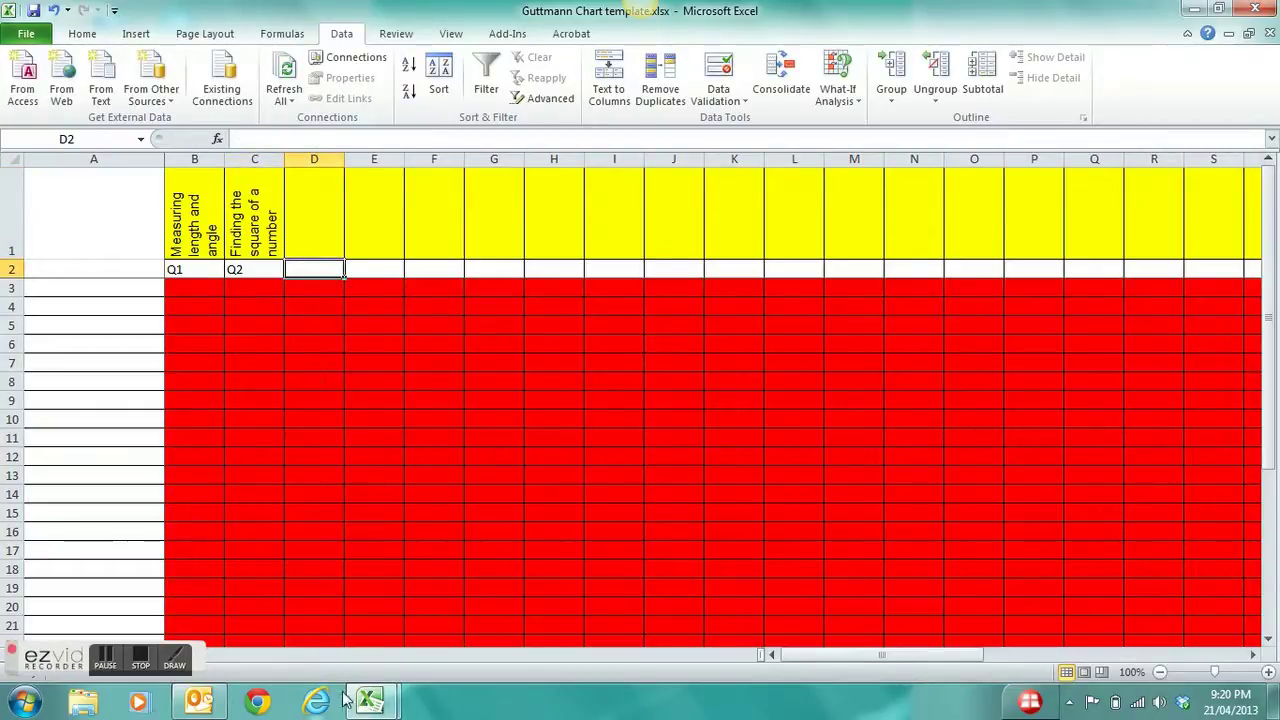
Switch to the Guttmann Chart template1.xlsx workbook and enlarge column F and row 1 so the skill headings fit.
{"action": "mouse_move", "coordinate": [355, 700]}
{"action": "left_click", "coordinate": [324, 636]}
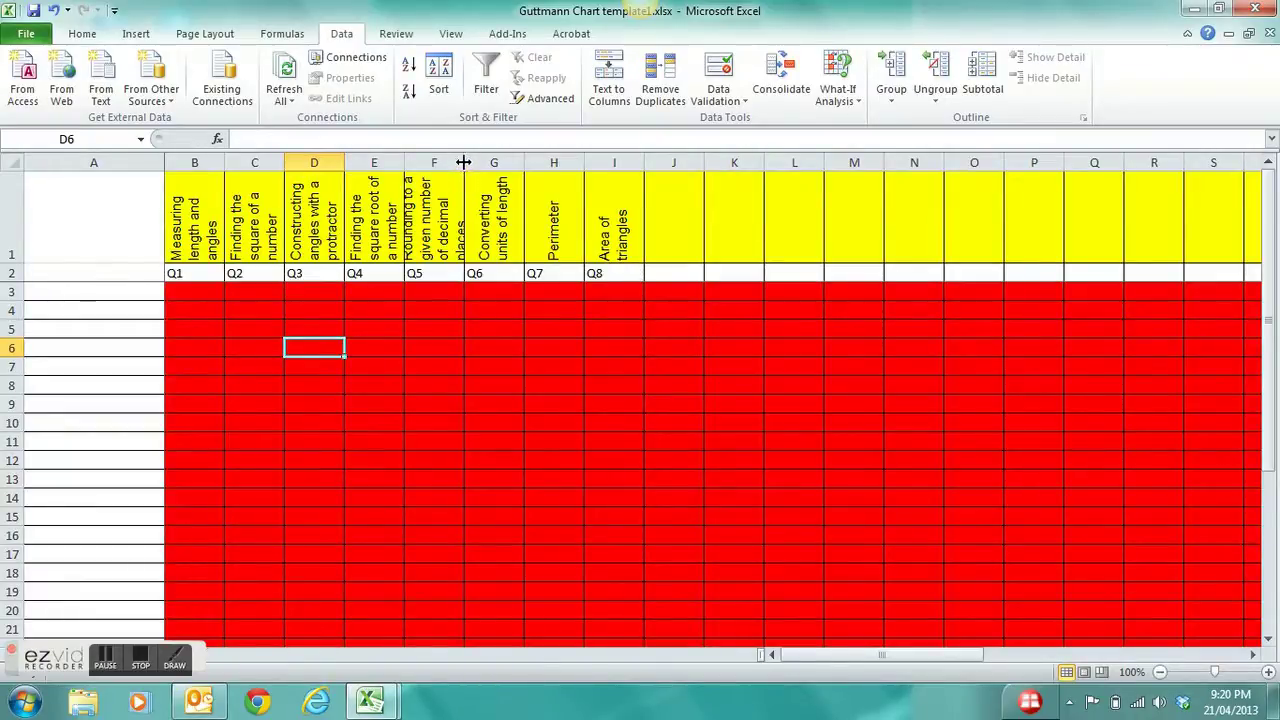
{"action": "left_click_drag", "start_coordinate": [464, 162], "coordinate": [481, 162]}
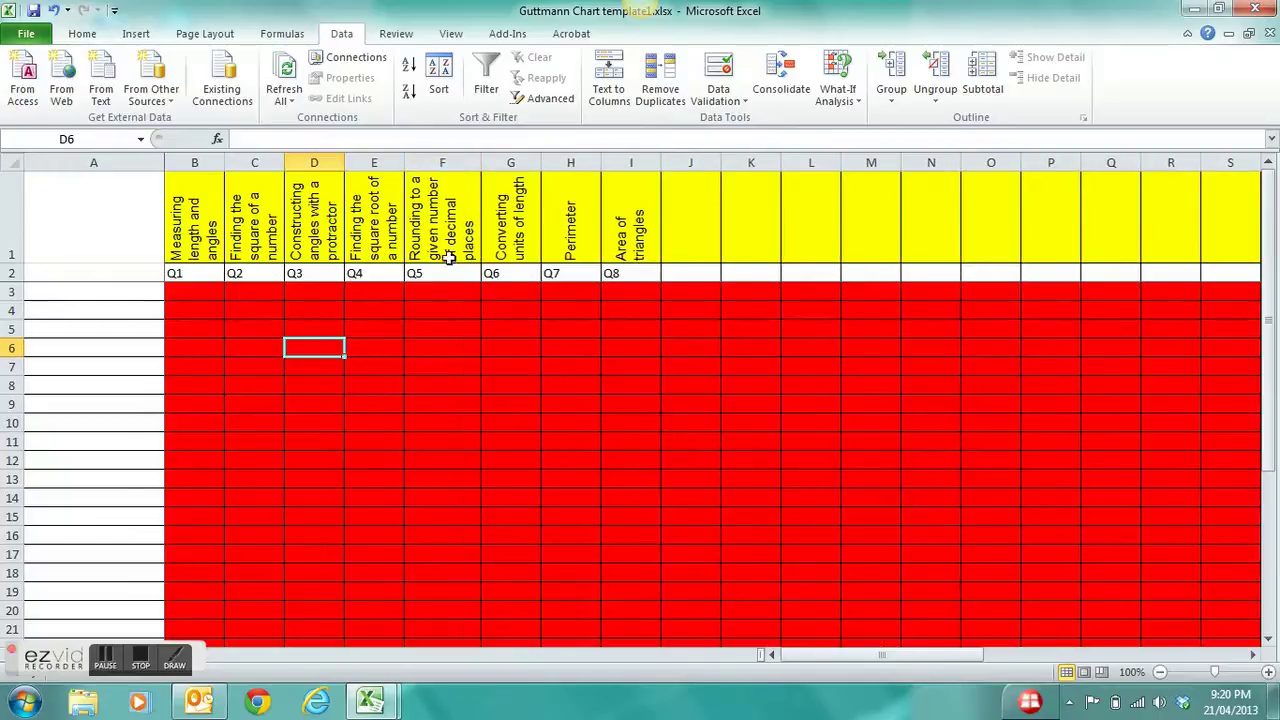
{"action": "left_click_drag", "start_coordinate": [8, 264], "coordinate": [9, 277]}
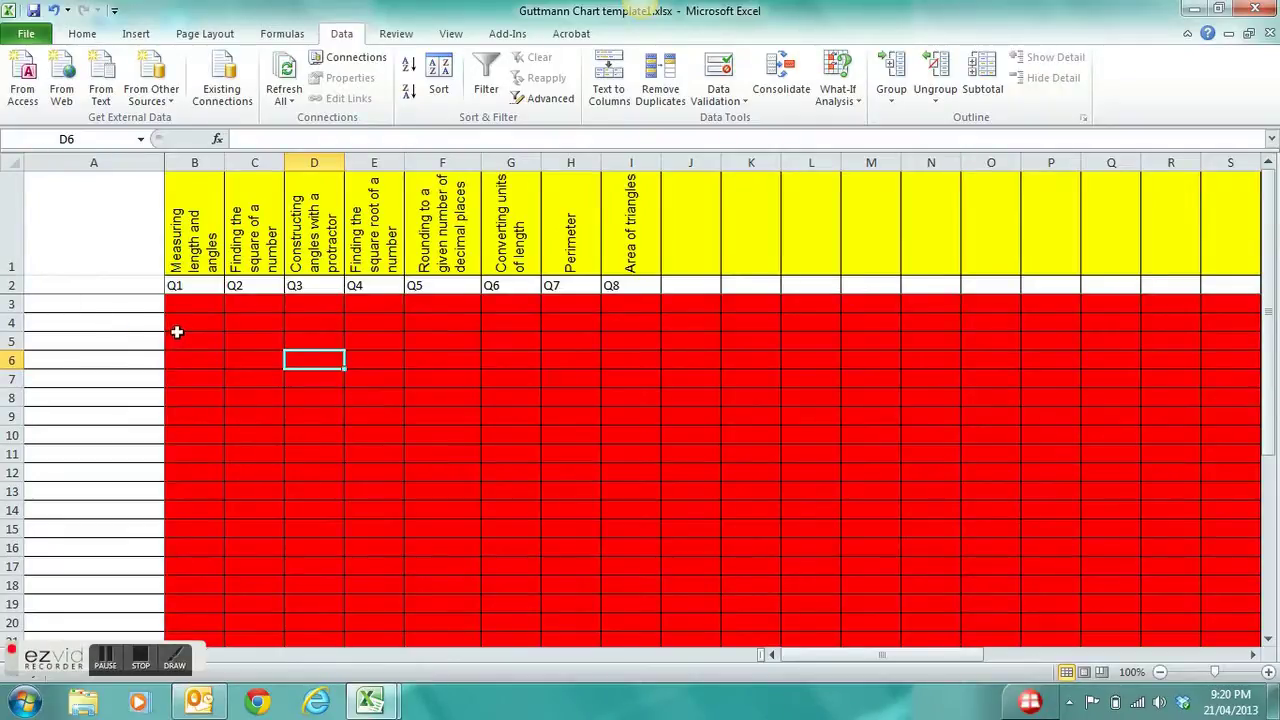
Enter the first four students' names in cells A3 to A6, one per row.
{"action": "left_click", "coordinate": [129, 303]}
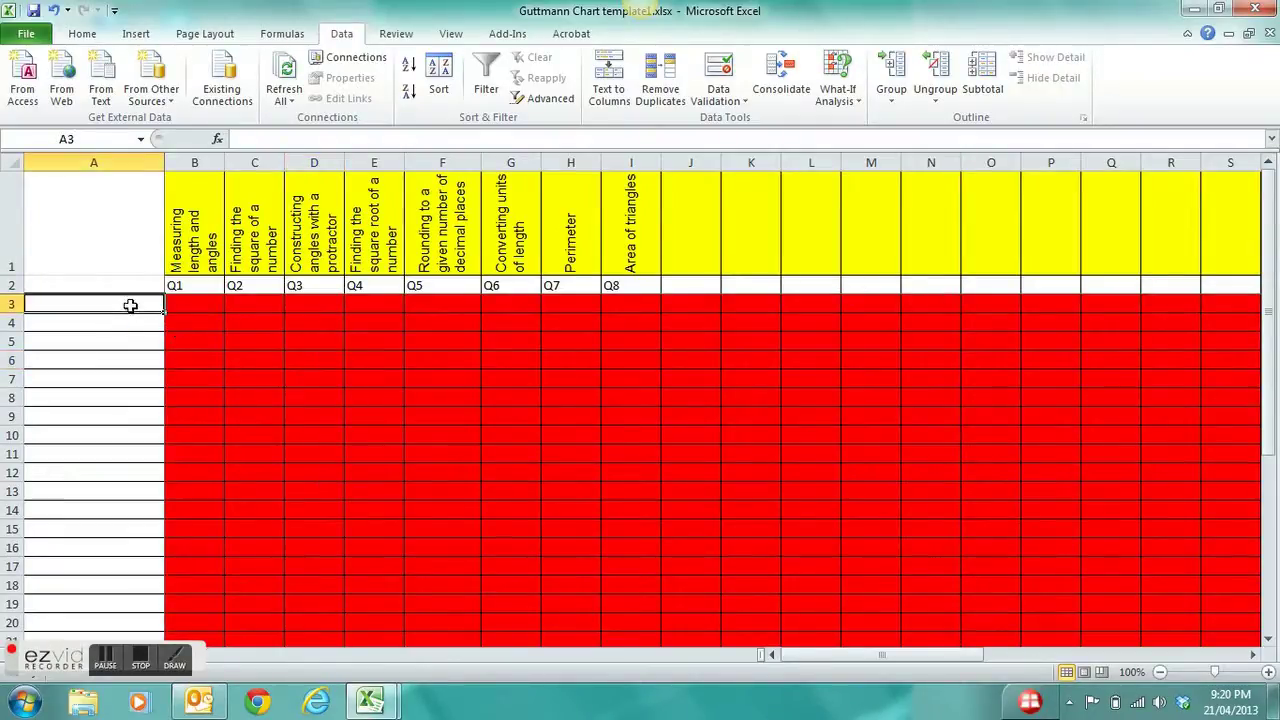
{"action": "type", "text": "Christina"}
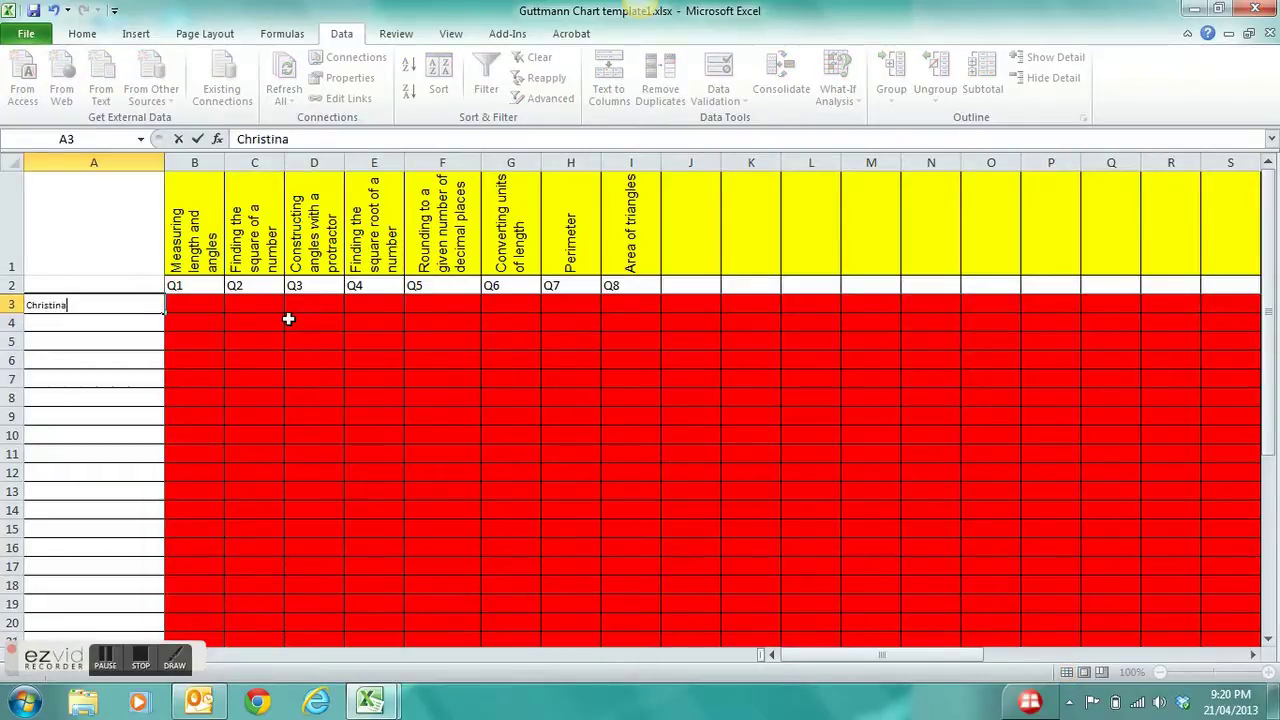
{"action": "left_click", "coordinate": [117, 326]}
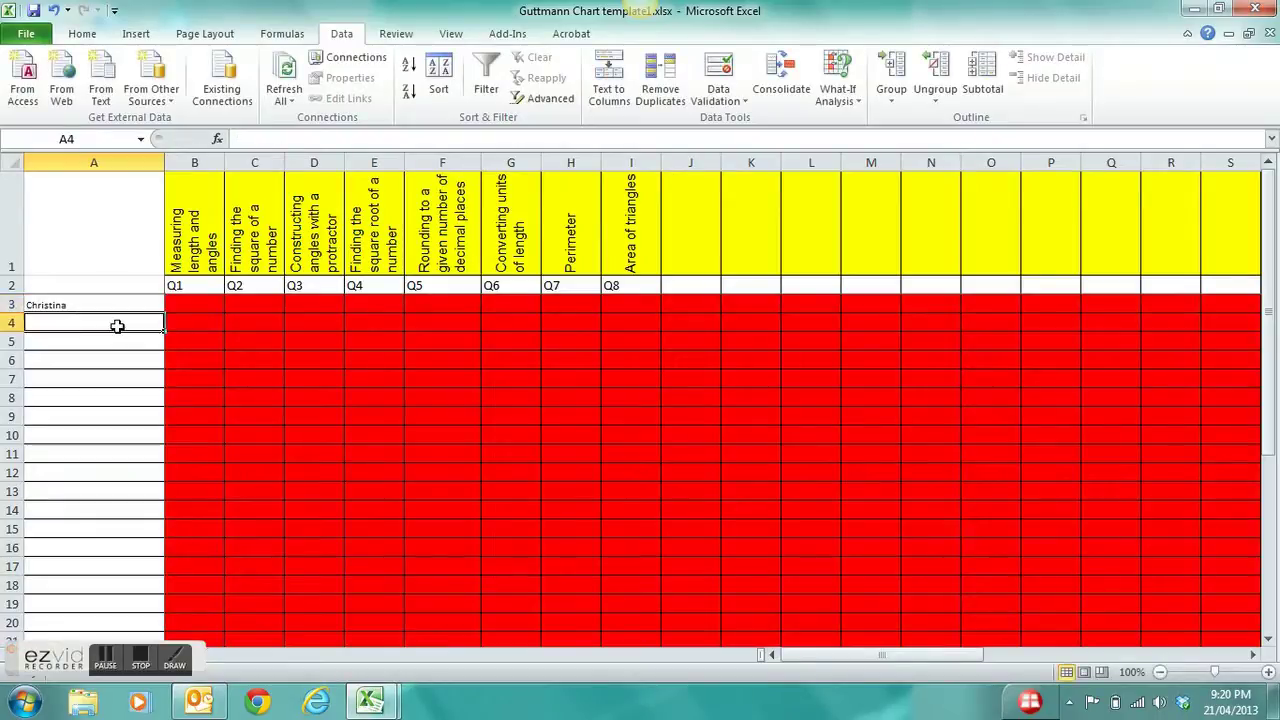
{"action": "type", "text": "Bob"}
{"action": "left_click", "coordinate": [111, 344]}
{"action": "type", "text": "Tom"}
{"action": "left_click", "coordinate": [109, 358]}
{"action": "type", "text": "Amanda"}
Continue the student list with four more names in cells A7 to A10.
{"action": "left_click", "coordinate": [101, 377]}
{"action": "type", "text": "Jessica"}
{"action": "left_click", "coordinate": [98, 396]}
{"action": "type", "text": "Elizabeth"}
{"action": "left_click", "coordinate": [86, 418]}
{"action": "type", "text": "Ruth"}
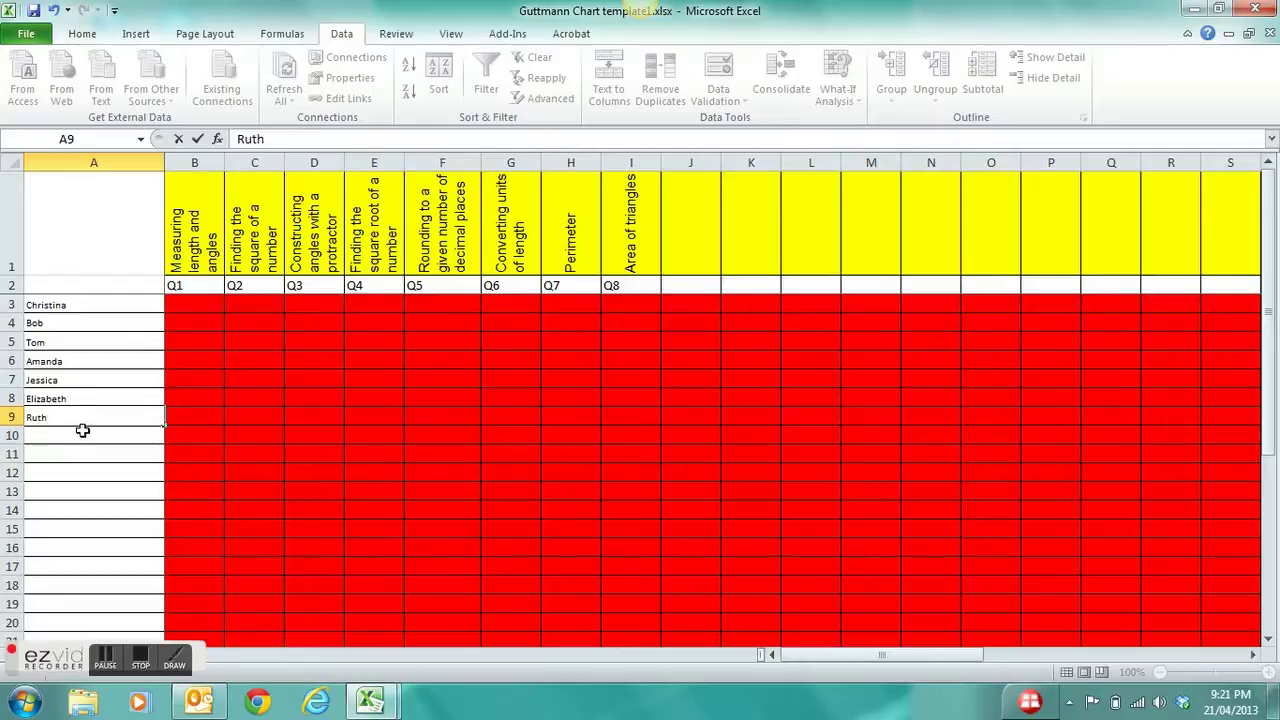
{"action": "left_click", "coordinate": [83, 434]}
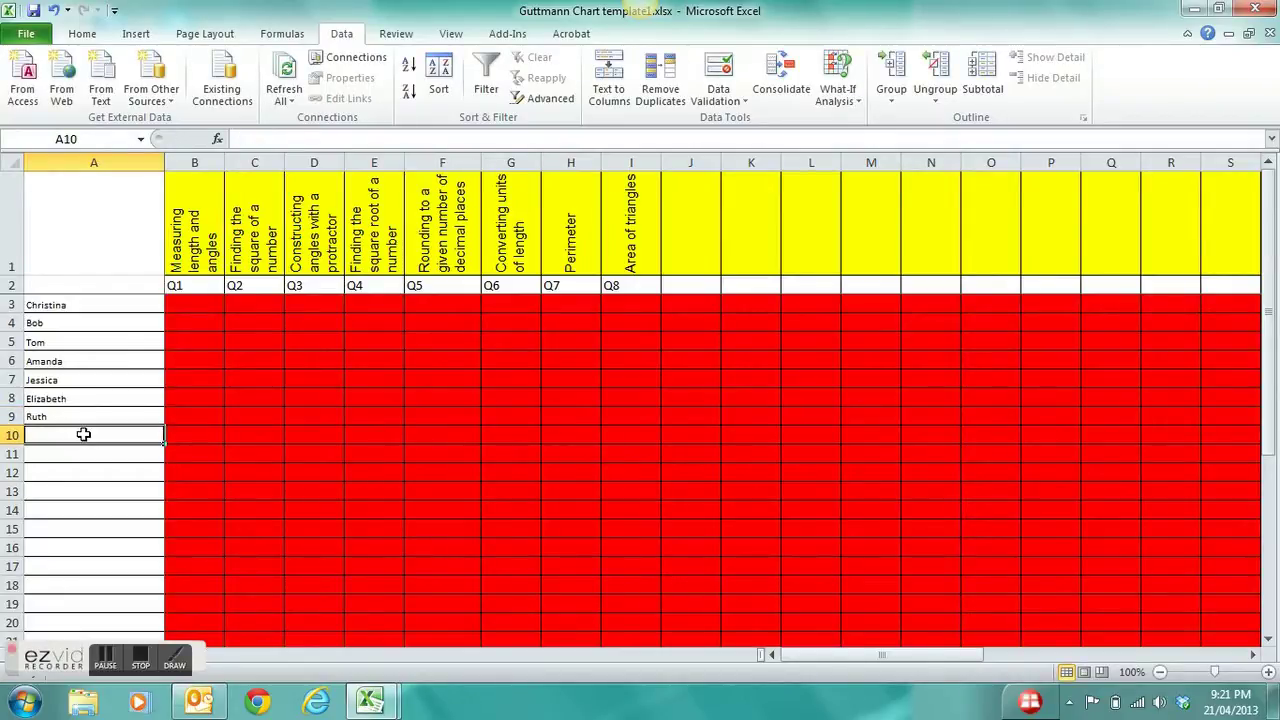
{"action": "type", "text": "Joshua"}
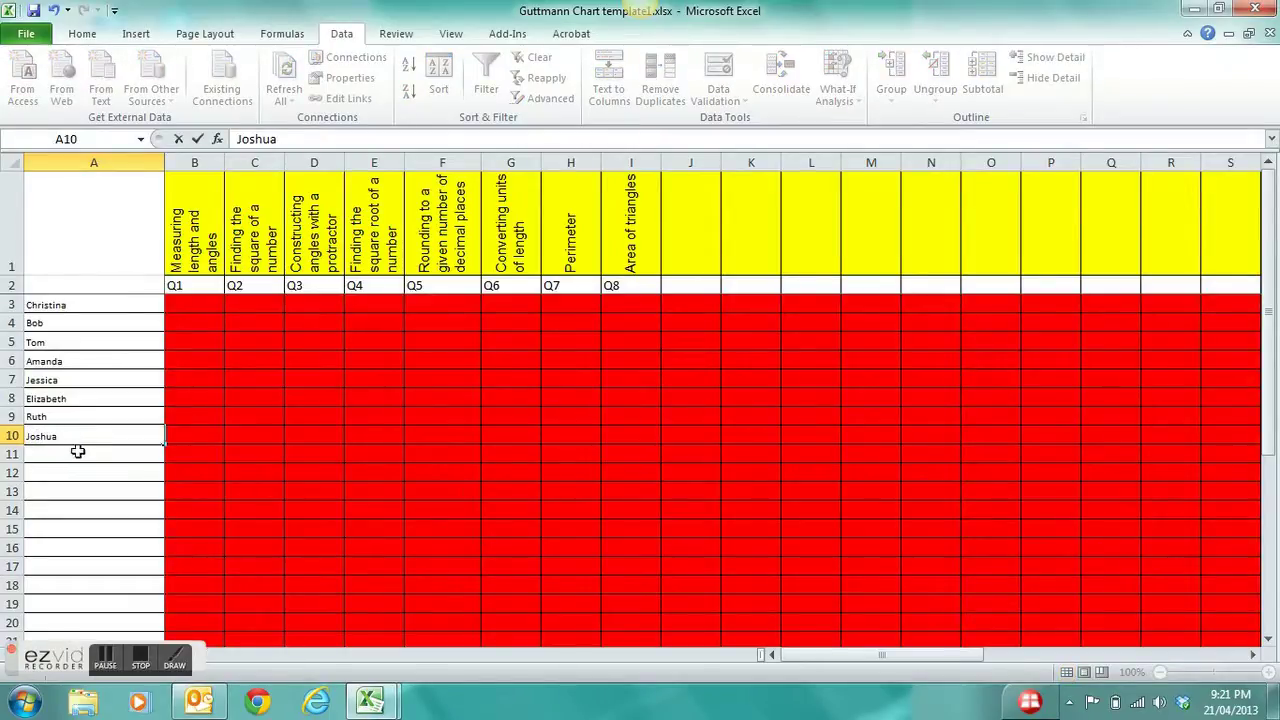
Complete the student list with the last three names in cells A11 to A13.
{"action": "left_click", "coordinate": [77, 453]}
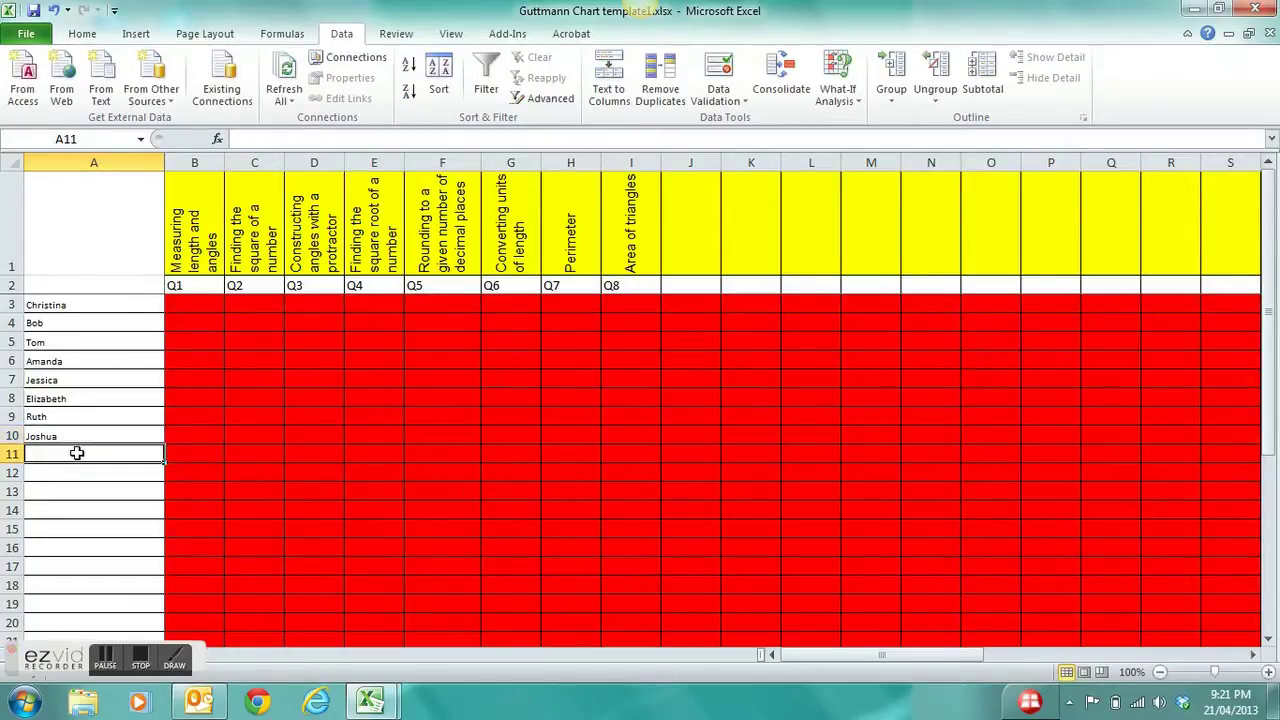
{"action": "type", "text": "Tamm"}
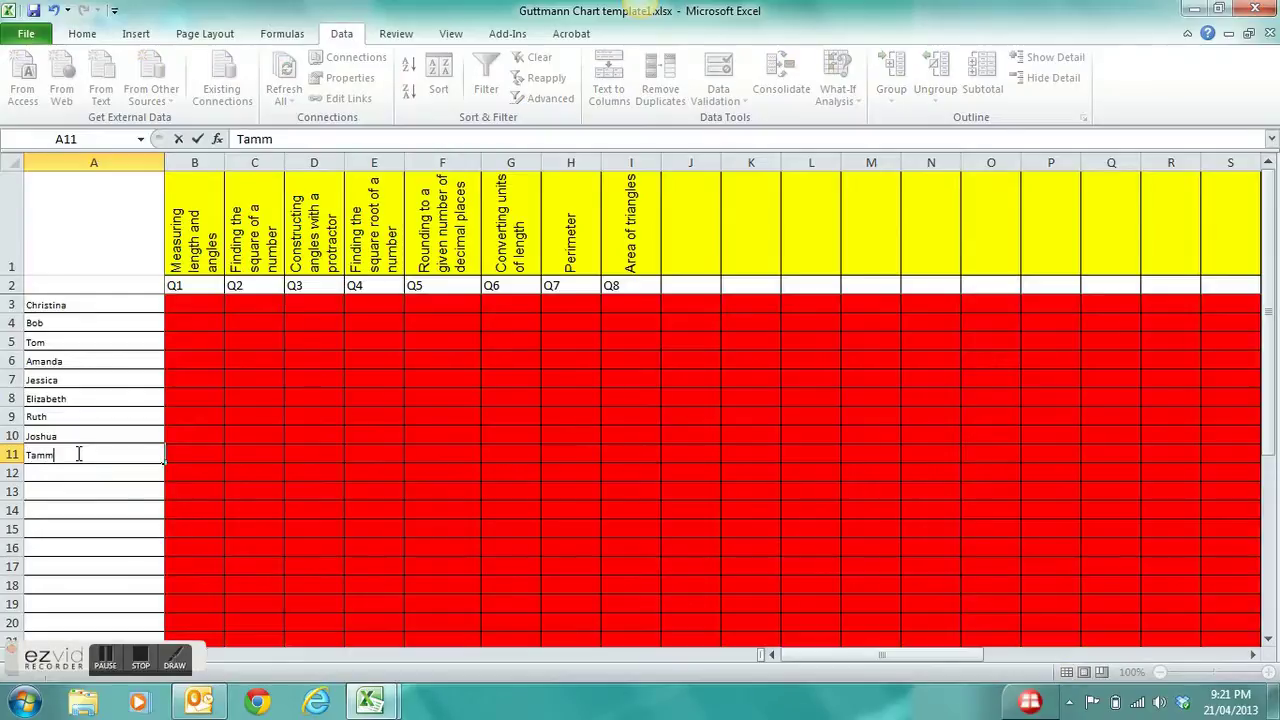
{"action": "type", "text": "y"}
{"action": "left_click", "coordinate": [70, 469]}
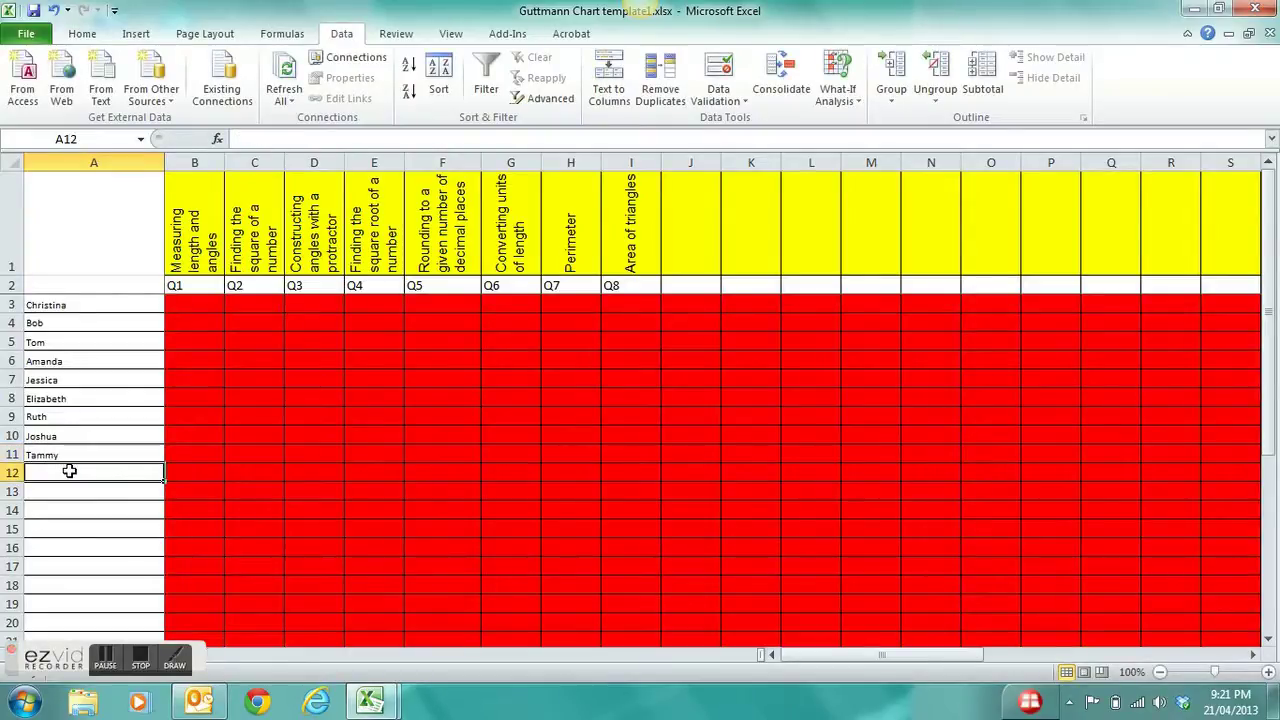
{"action": "type", "text": "Bin"}
{"action": "key", "text": "BackSpace"}
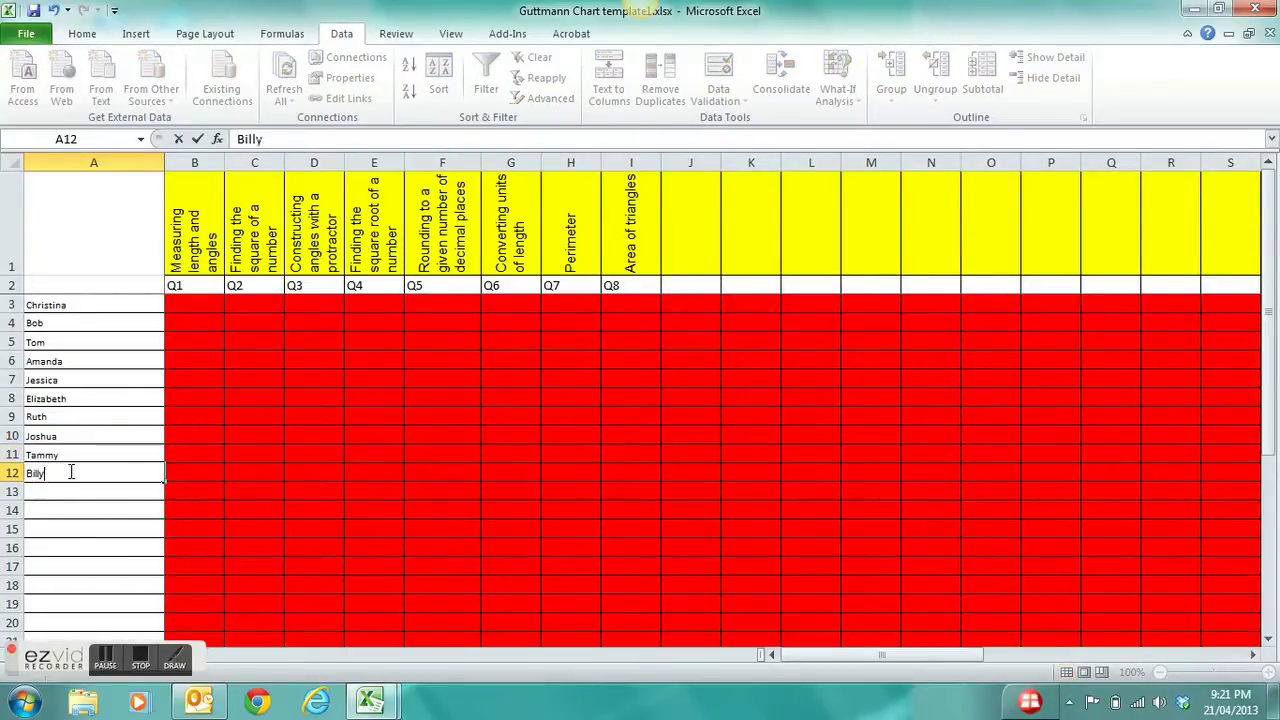
{"action": "left_click", "coordinate": [68, 491]}
{"action": "type", "text": "Willia"}
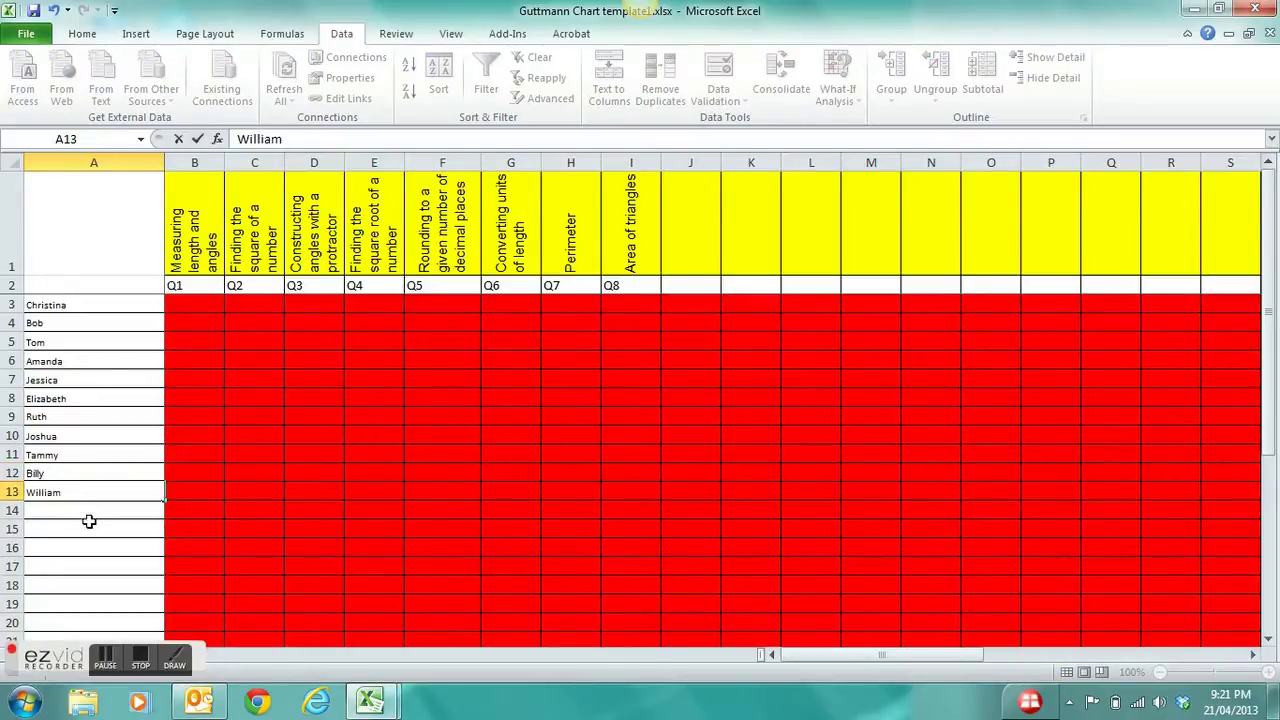
{"action": "type", "text": "m"}
{"action": "left_click", "coordinate": [89, 521]}
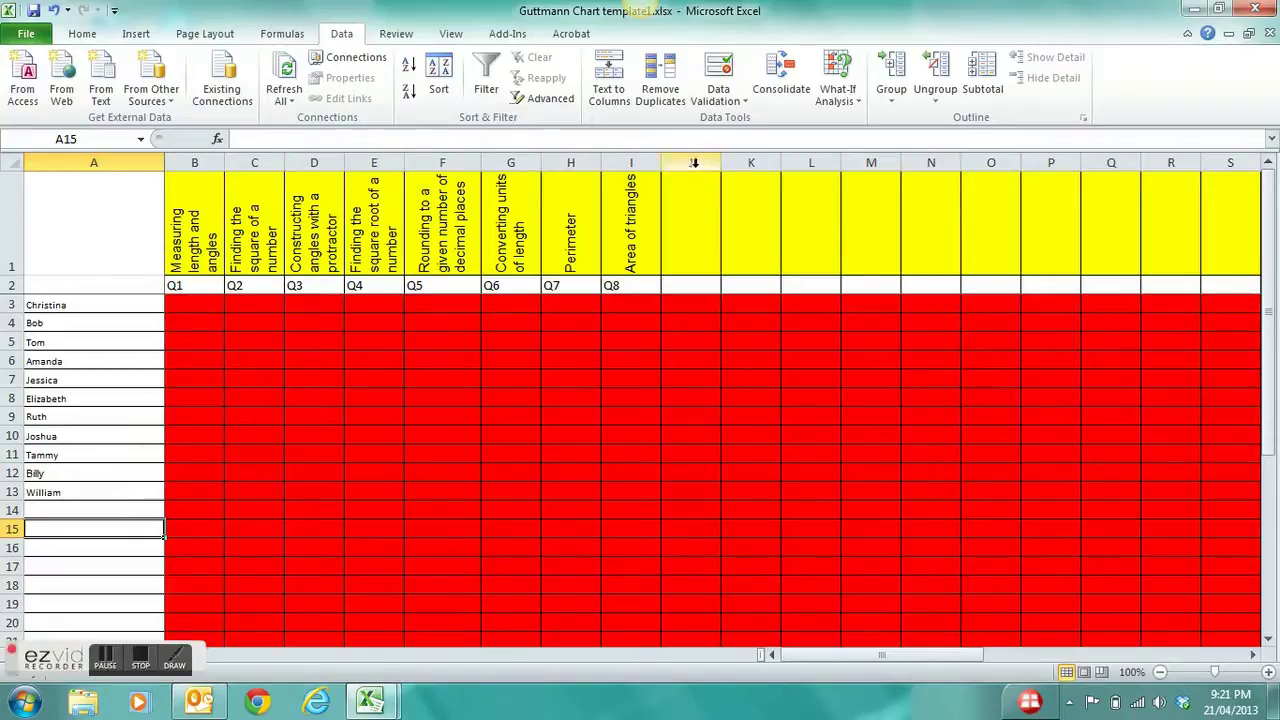
Delete the unused question columns J through AO, between the Q8 column and the Total column.
{"action": "left_click_drag", "start_coordinate": [694, 162], "coordinate": [1118, 168]}
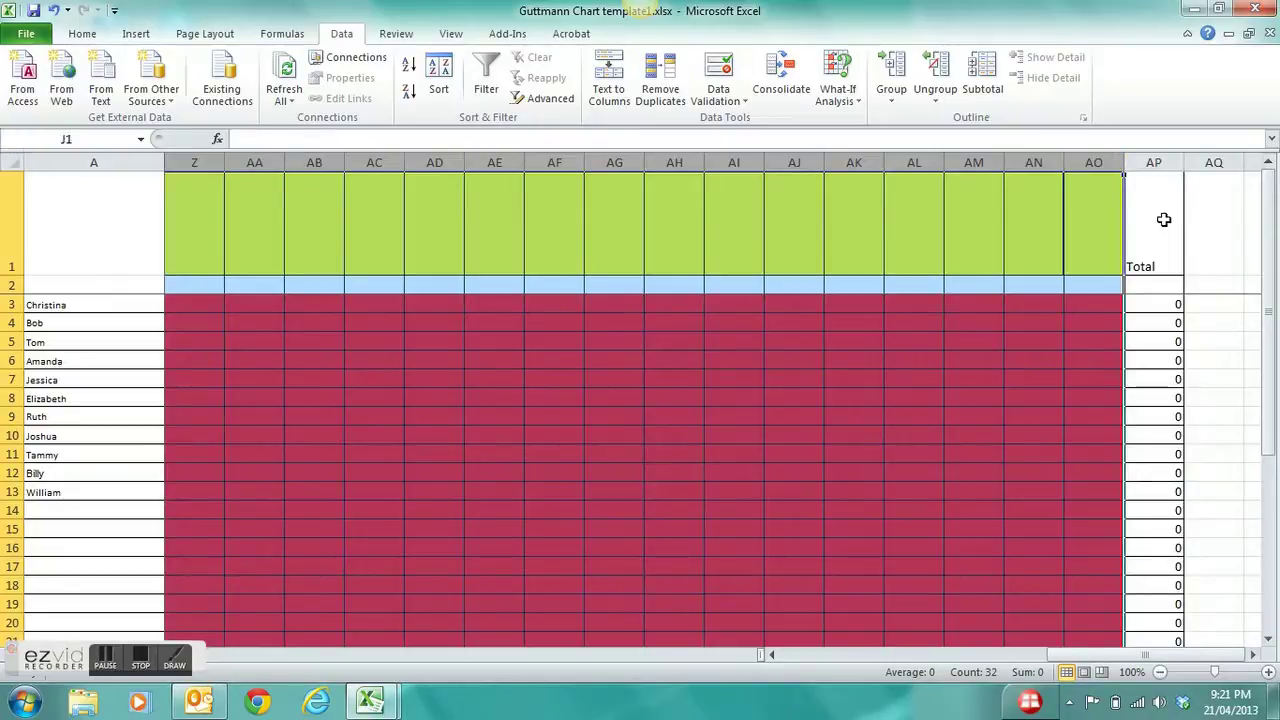
{"action": "right_click", "coordinate": [1020, 231]}
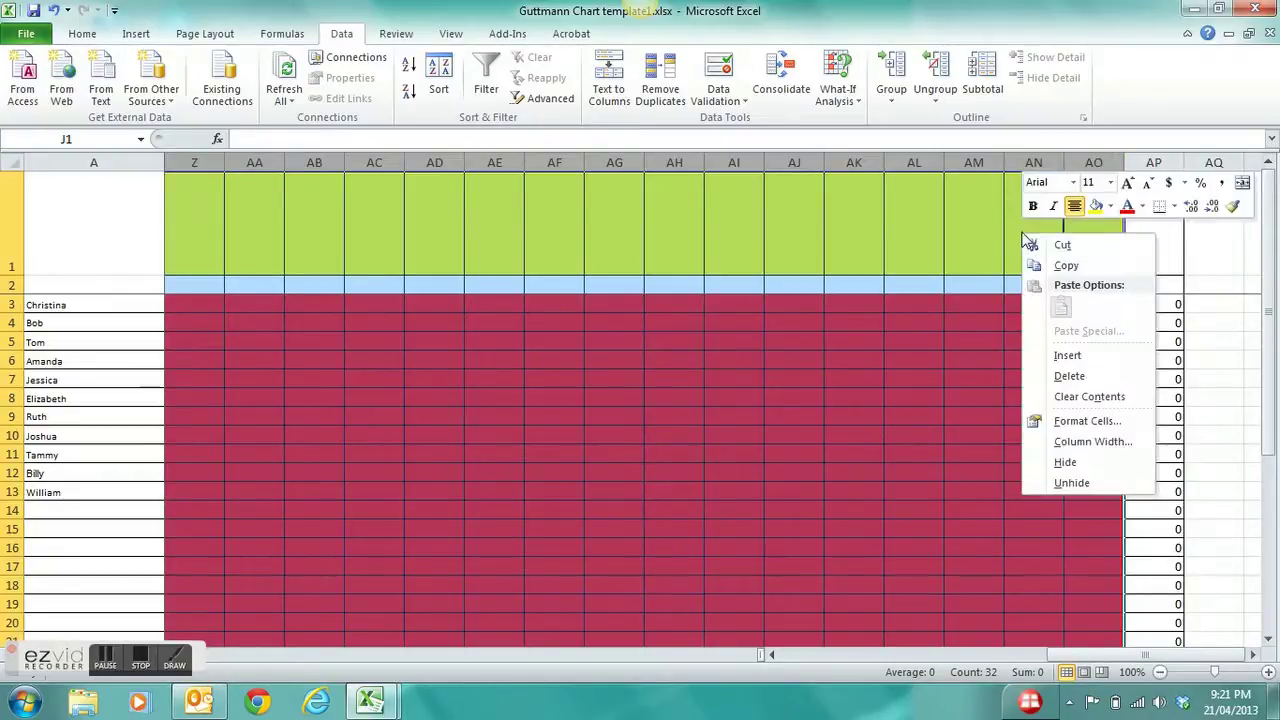
{"action": "left_click", "coordinate": [1066, 376]}
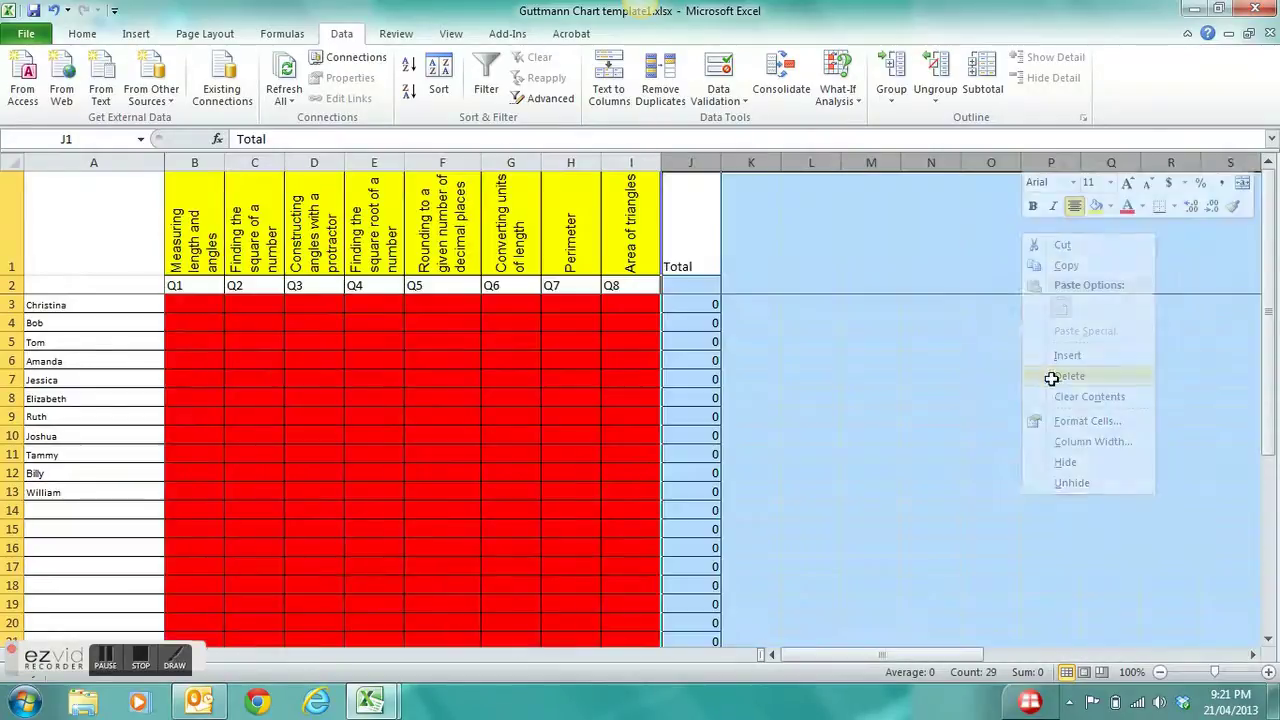
{"action": "left_click", "coordinate": [838, 408]}
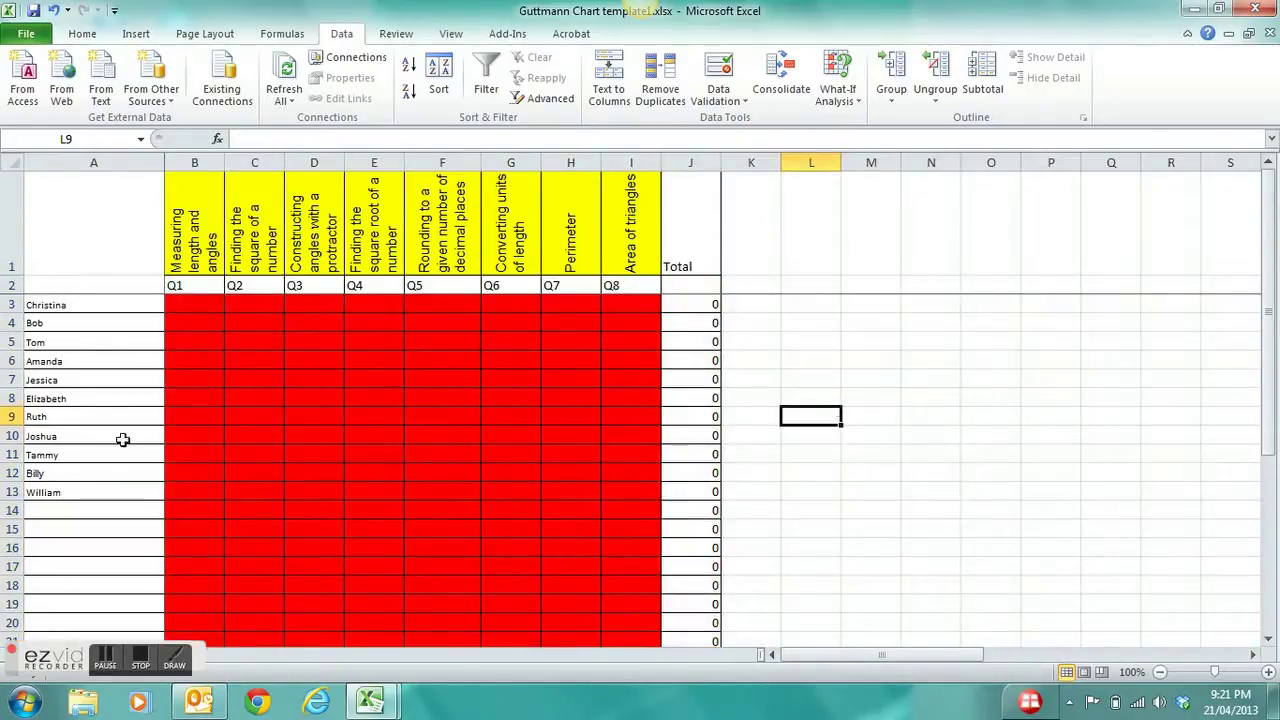
Delete the unused student rows 14 to 30 as entire rows, keeping the totals row beneath them.
{"action": "left_click_drag", "start_coordinate": [88, 511], "coordinate": [611, 577]}
{"action": "right_click", "coordinate": [409, 400]}
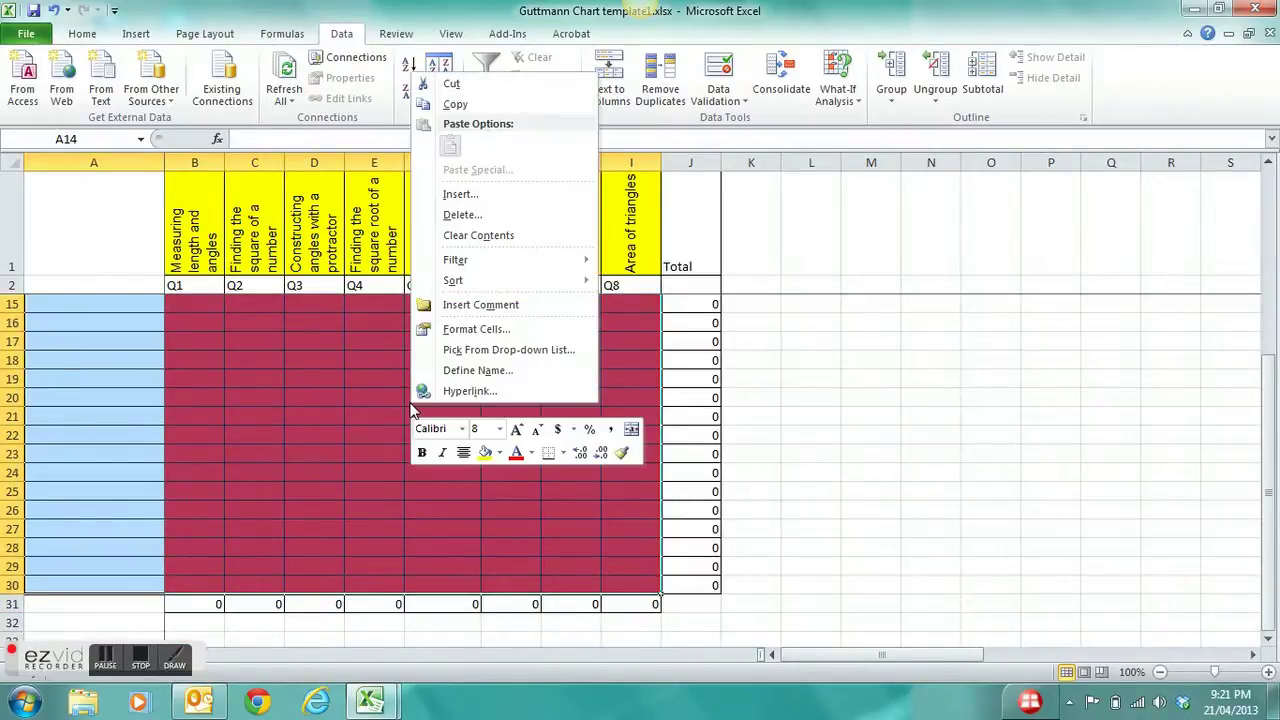
{"action": "left_click", "coordinate": [476, 222]}
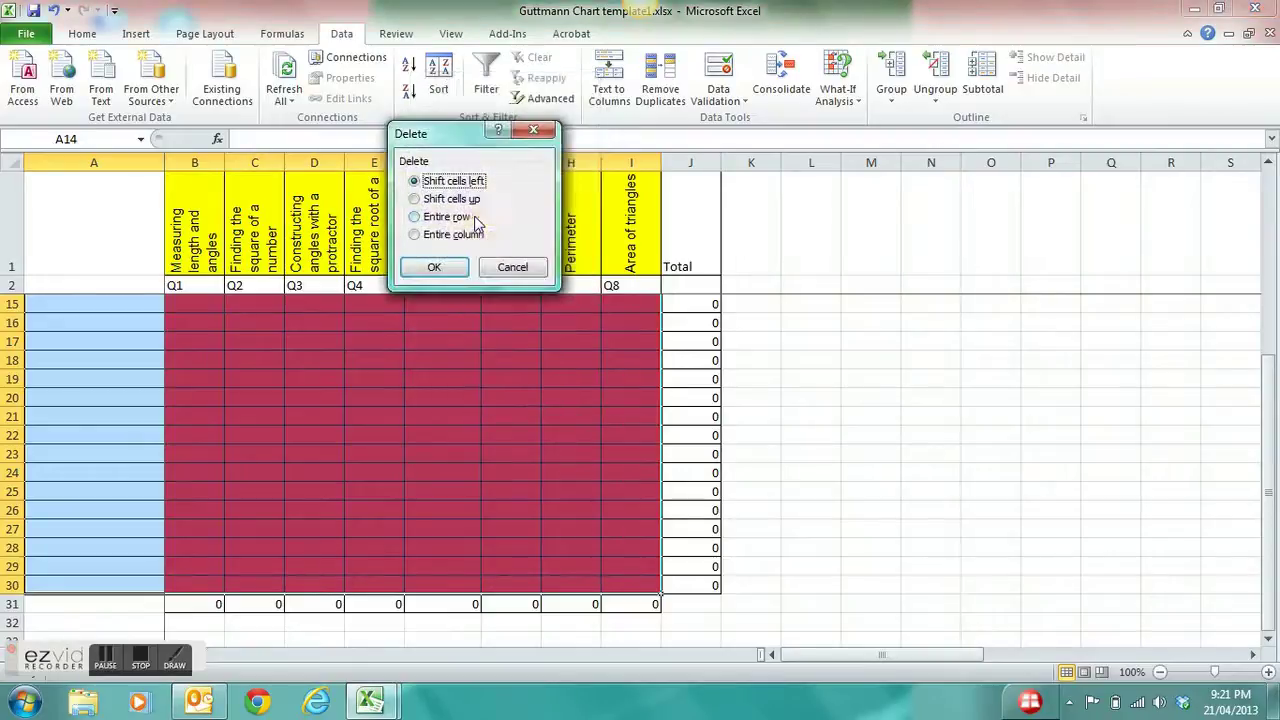
{"action": "left_click", "coordinate": [415, 217]}
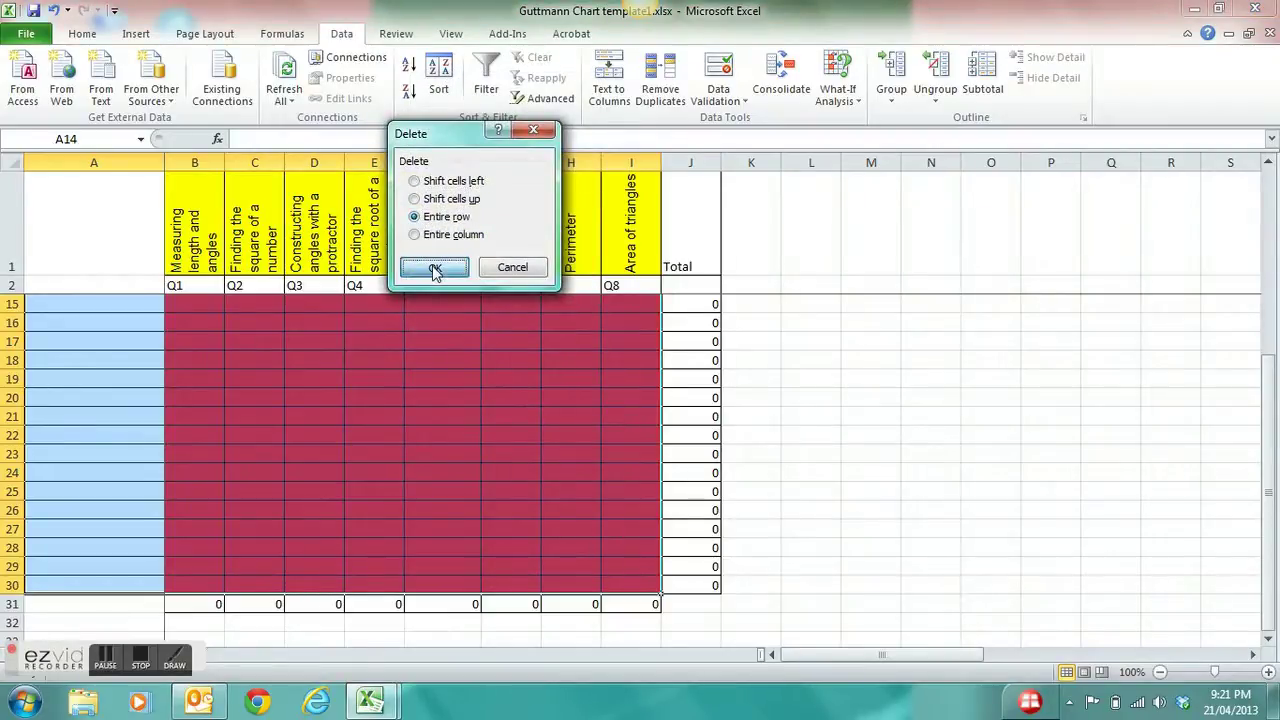
{"action": "left_click", "coordinate": [434, 267]}
{"action": "left_click", "coordinate": [424, 382]}
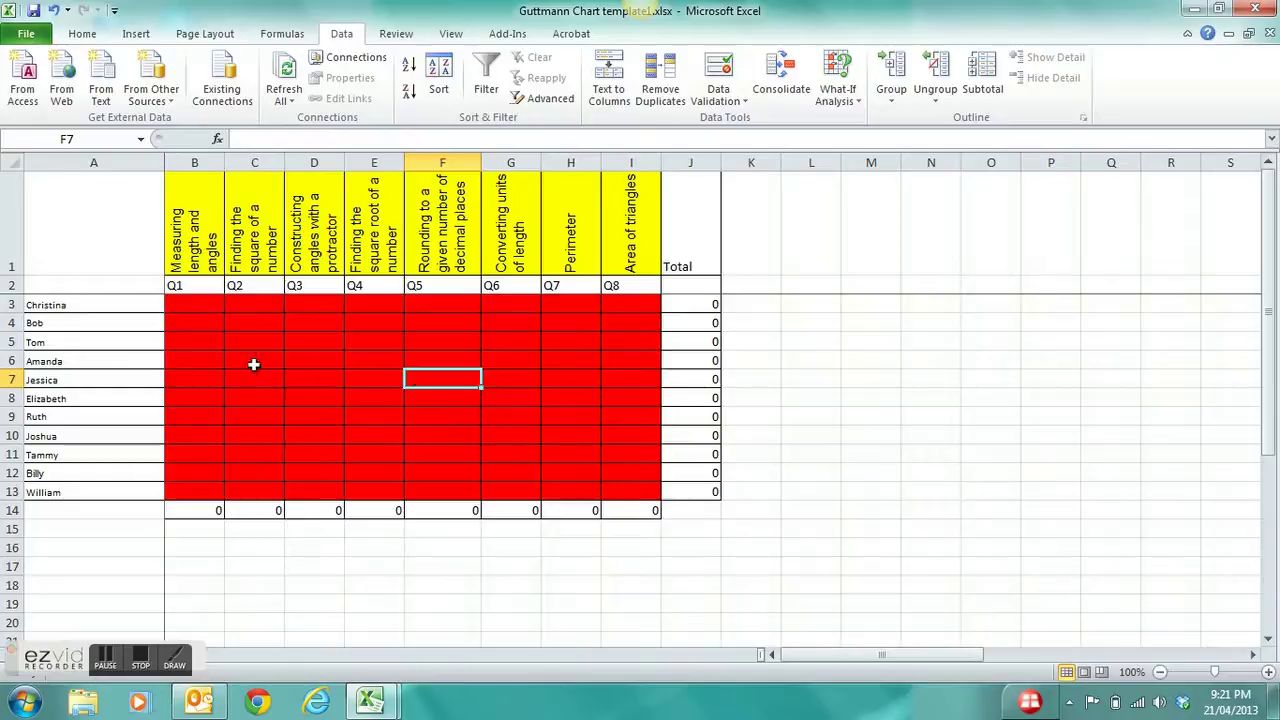
Enter a score of 1 for Q1, Q2, Q3 and Q6 in the first student's row 3, leaving the other questions blank.
{"action": "left_click", "coordinate": [197, 308]}
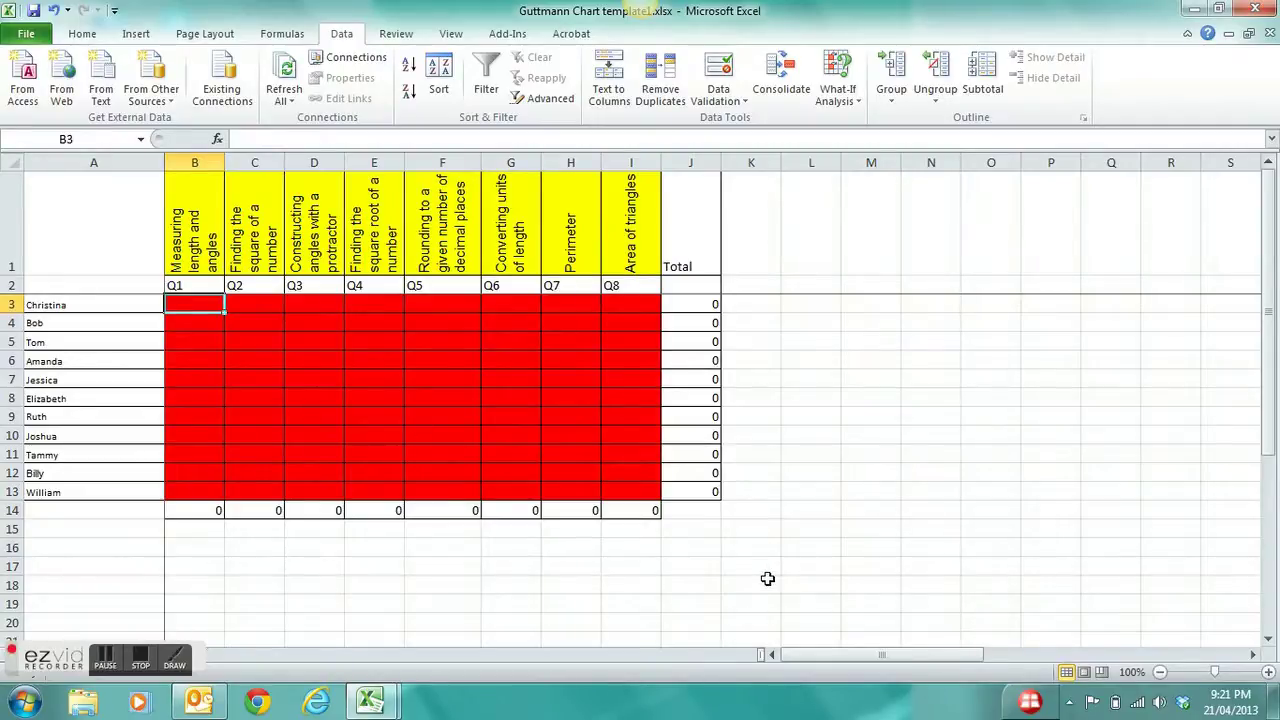
{"action": "type", "text": "1"}
{"action": "key", "text": "Tab"}
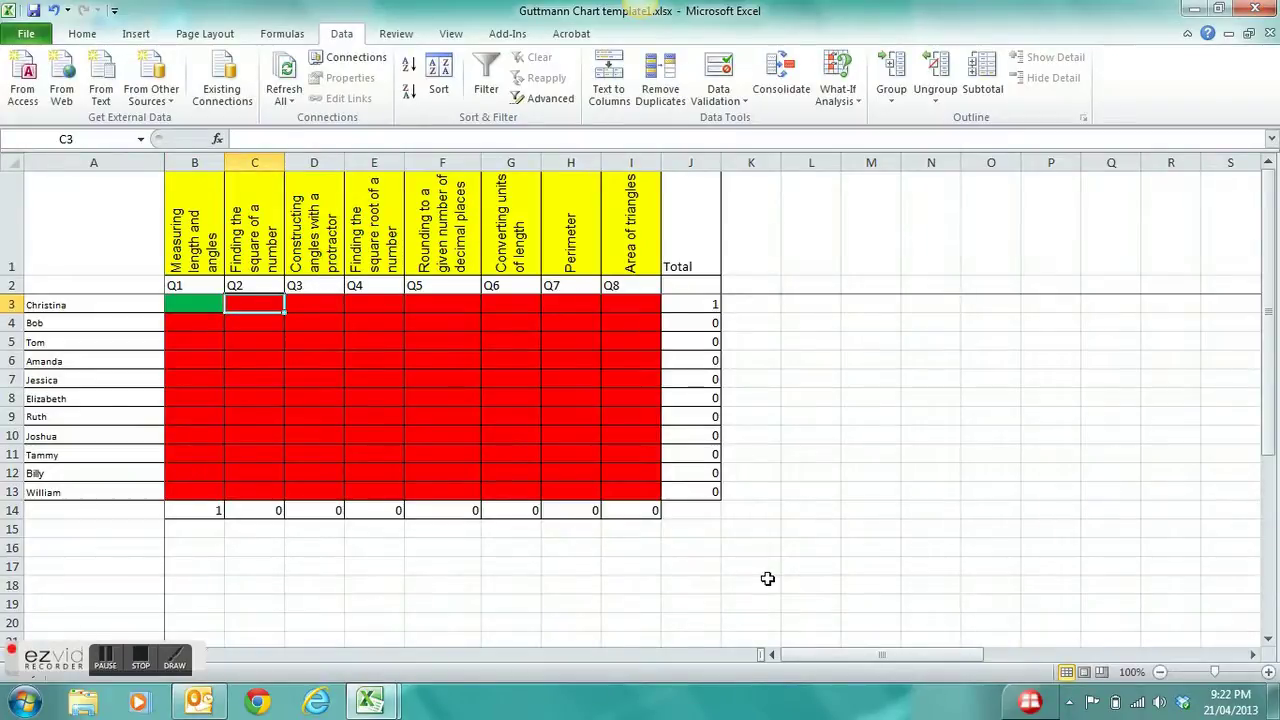
{"action": "type", "text": "1"}
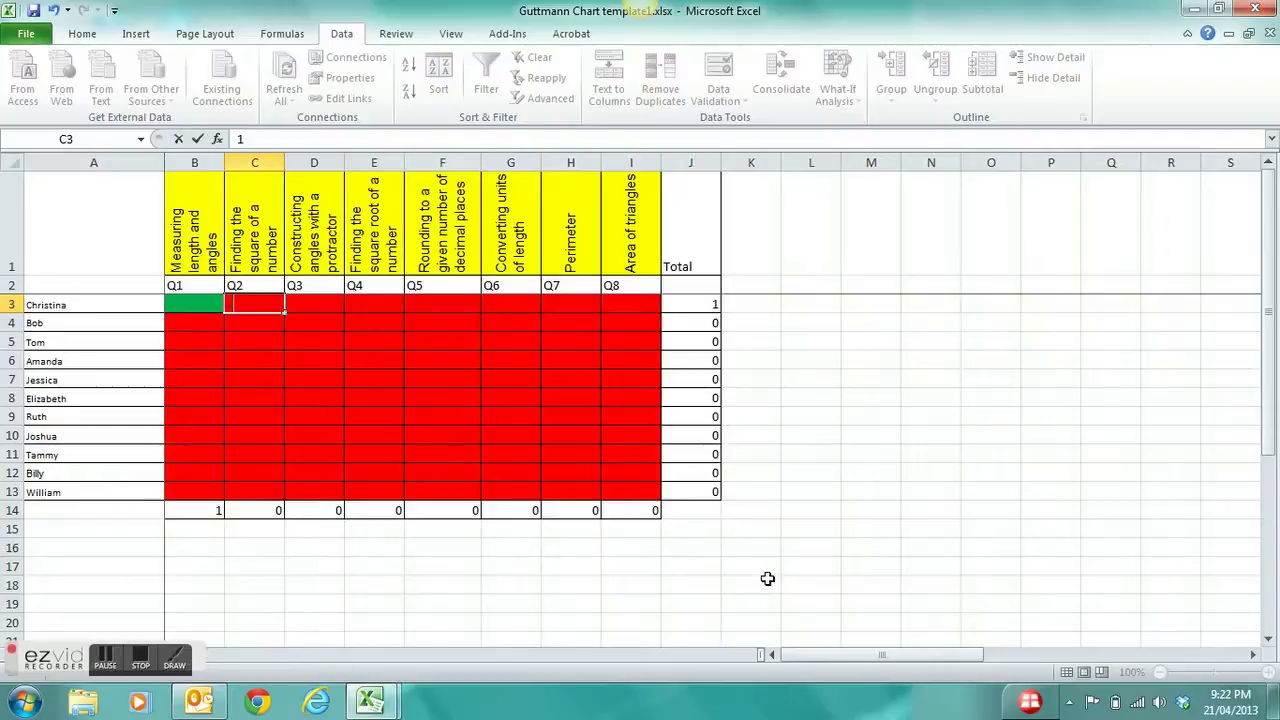
{"action": "key", "text": "Tab"}
{"action": "type", "text": "1"}
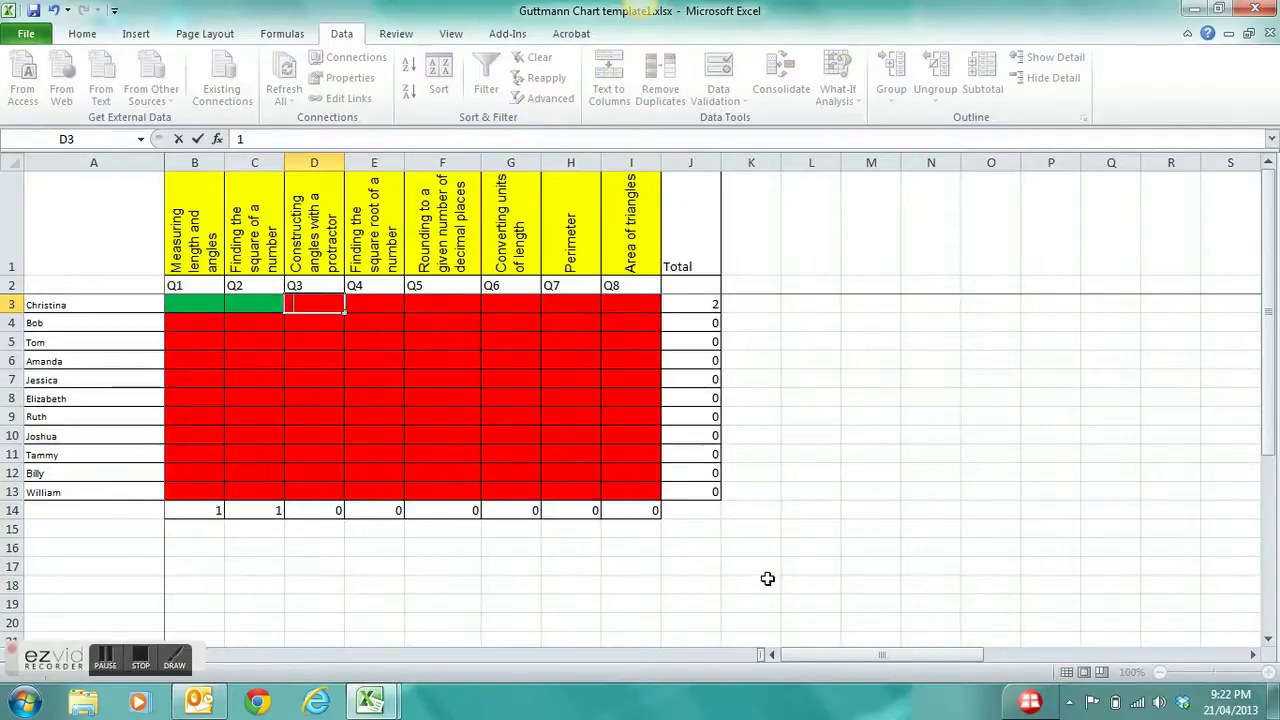
{"action": "key", "text": "Tab"}
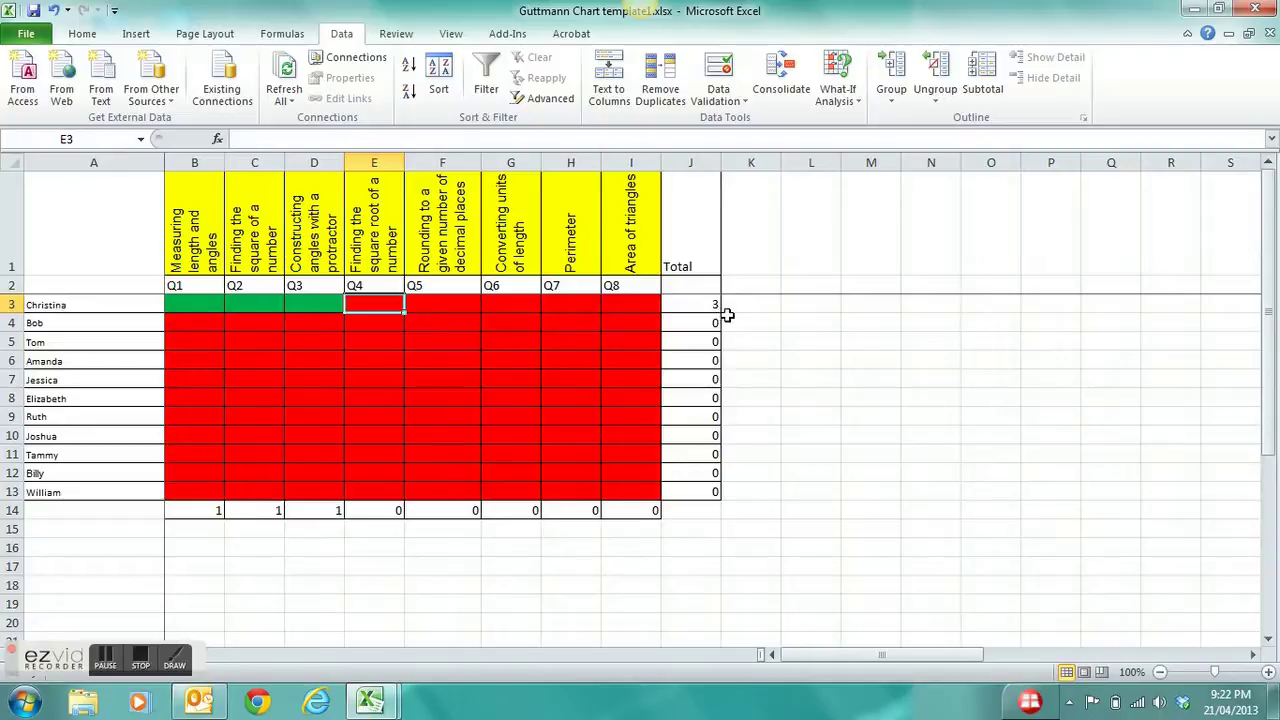
{"action": "key", "text": "Tab"}
{"action": "key", "text": "Tab"}
{"action": "type", "text": "1"}
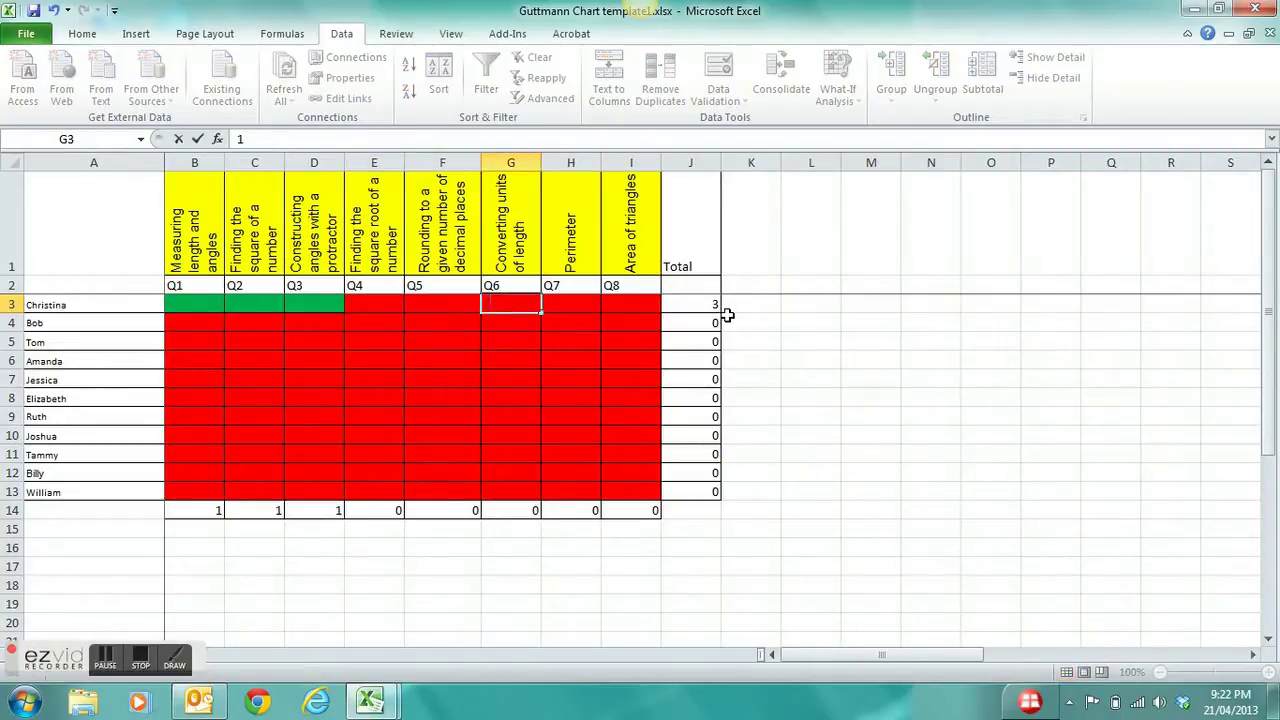
{"action": "key", "text": "Tab"}
{"action": "key", "text": "Tab"}
{"action": "key", "text": "Tab"}
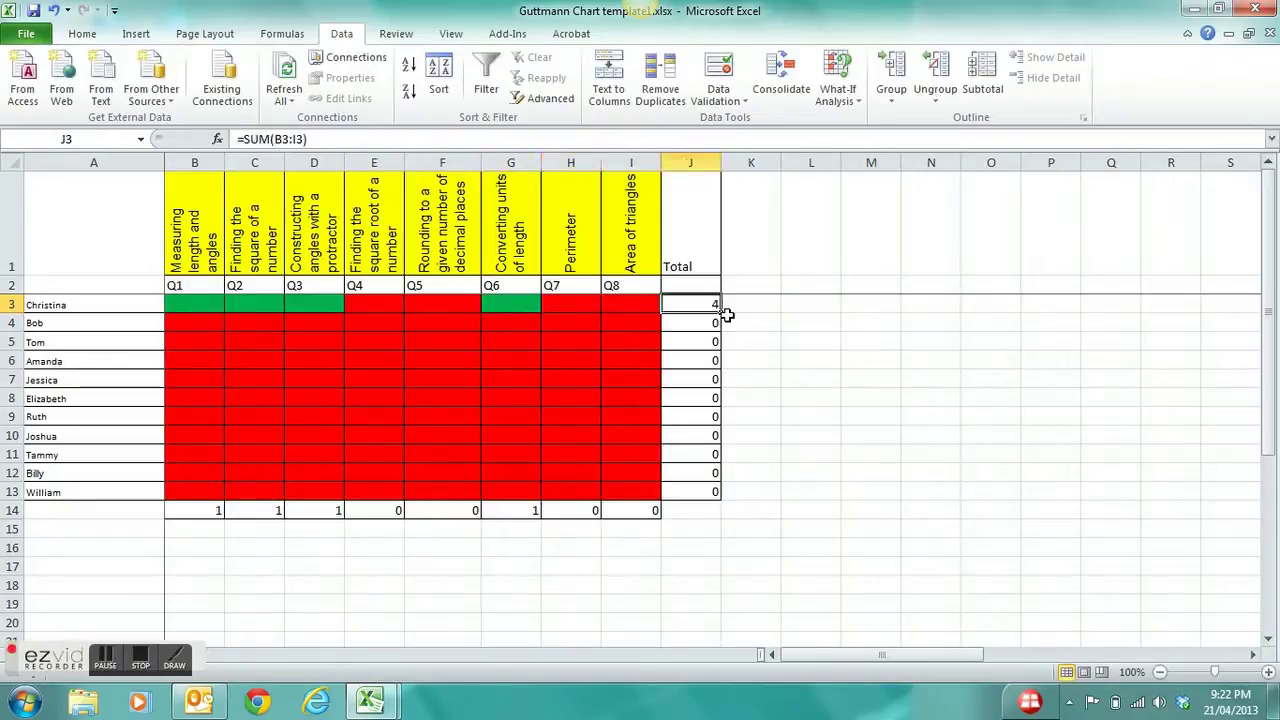
Enter a score of 1 for Q1, Q2, Q4, Q5 and Q6 in the student row 4, leaving Q3, Q7 and Q8 blank.
{"action": "key", "text": "Down"}
{"action": "key", "text": "Left"}
{"action": "key", "text": "Left"}
{"action": "key", "text": "Left"}
{"action": "key", "text": "Left"}
{"action": "key", "text": "Left"}
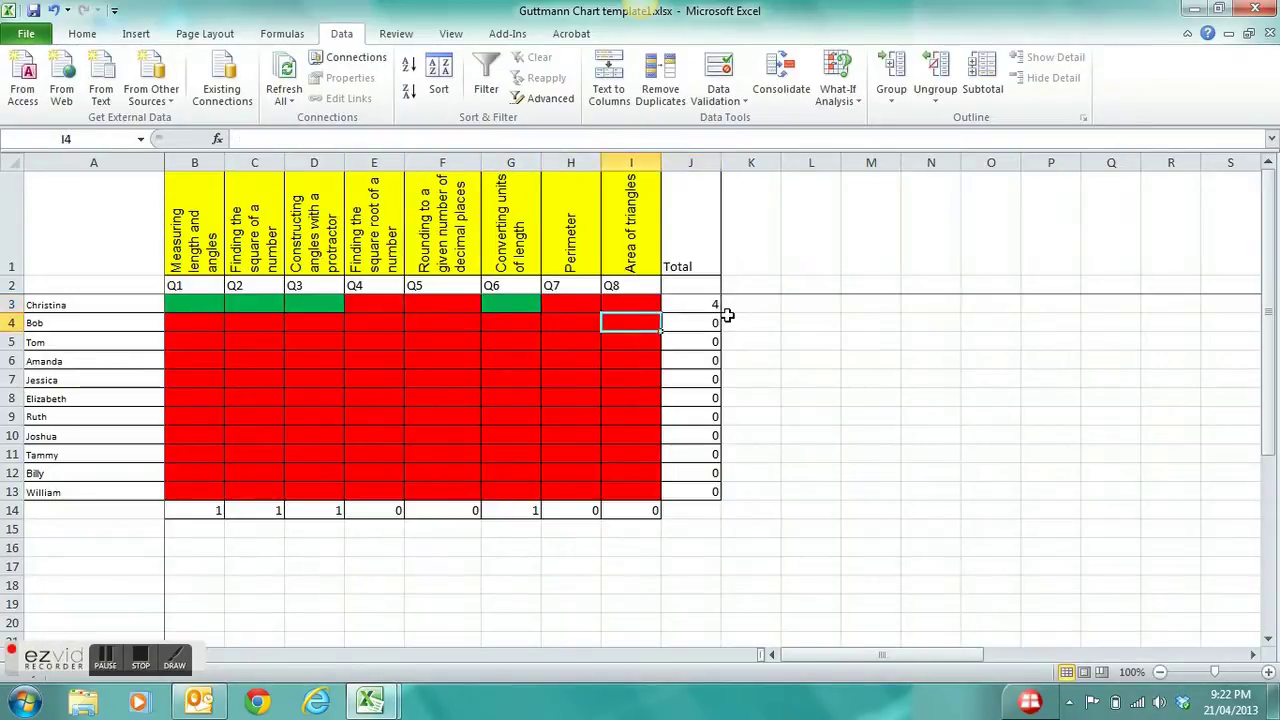
{"action": "key", "text": "Left"}
{"action": "key", "text": "Left"}
{"action": "key", "text": "Left"}
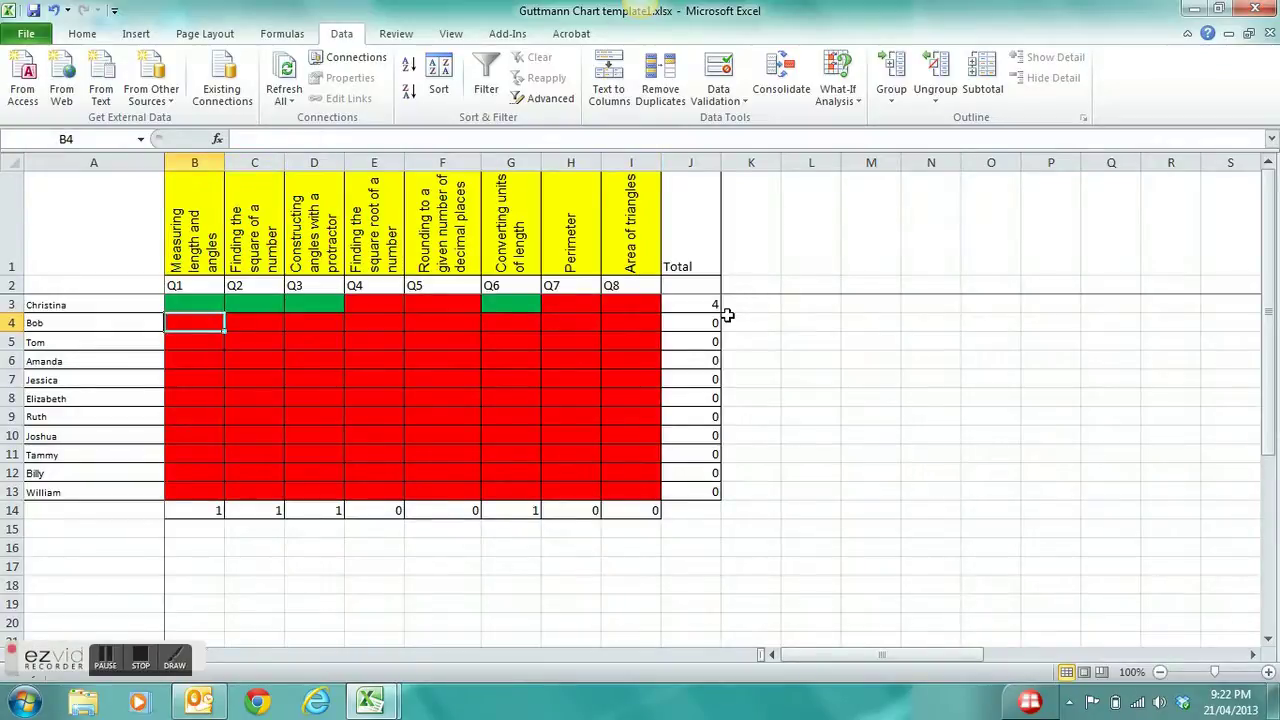
{"action": "type", "text": "1"}
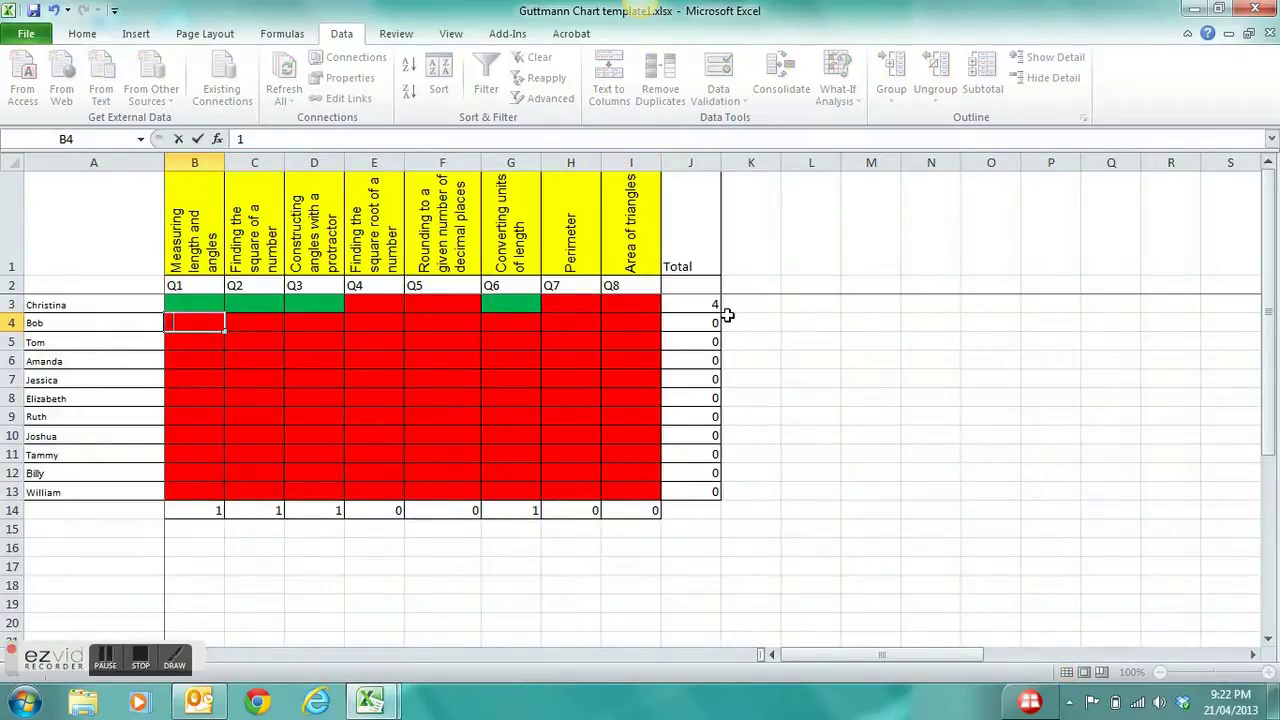
{"action": "key", "text": "Right"}
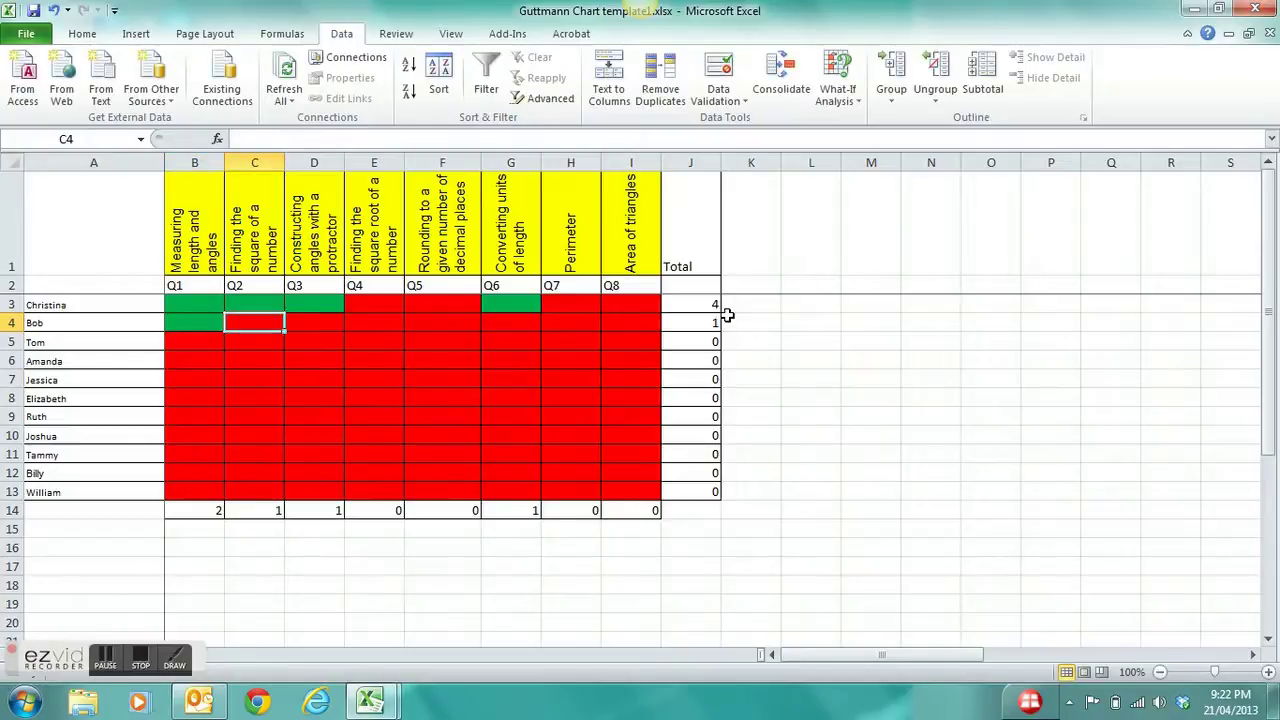
{"action": "type", "text": "1"}
{"action": "key", "text": "Right"}
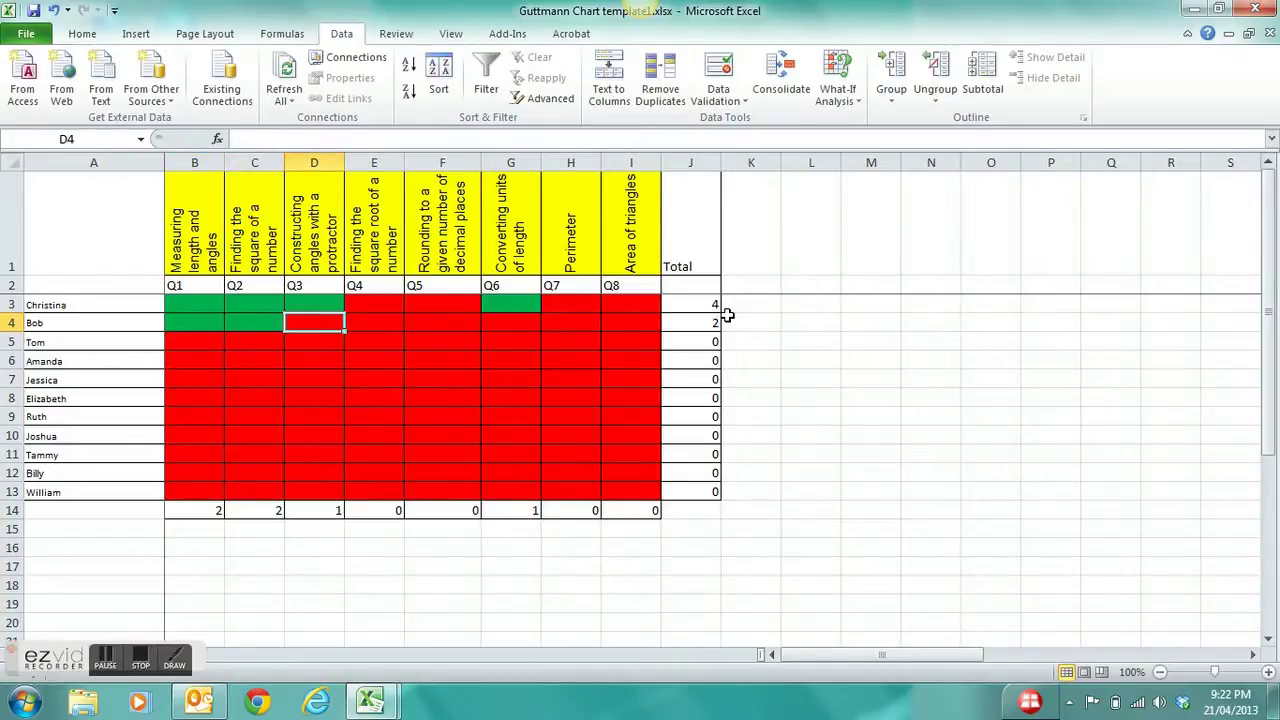
{"action": "key", "text": "Right"}
{"action": "type", "text": "1"}
{"action": "key", "text": "Right"}
{"action": "type", "text": "1"}
{"action": "key", "text": "Right"}
{"action": "type", "text": "1"}
{"action": "key", "text": "Right"}
{"action": "key", "text": "Right"}
{"action": "key", "text": "Right"}
Enter a score of 1 for Q1, Q2, Q4, Q6 and Q7 in the student row 5, leaving Q3, Q5 and Q8 blank.
{"action": "key", "text": "Down"}
{"action": "key", "text": "Left"}
{"action": "key", "text": "Left"}
{"action": "key", "text": "Left"}
{"action": "key", "text": "Left"}
{"action": "key", "text": "Left"}
{"action": "key", "text": "Left"}
{"action": "key", "text": "Left"}
{"action": "key", "text": "Left"}
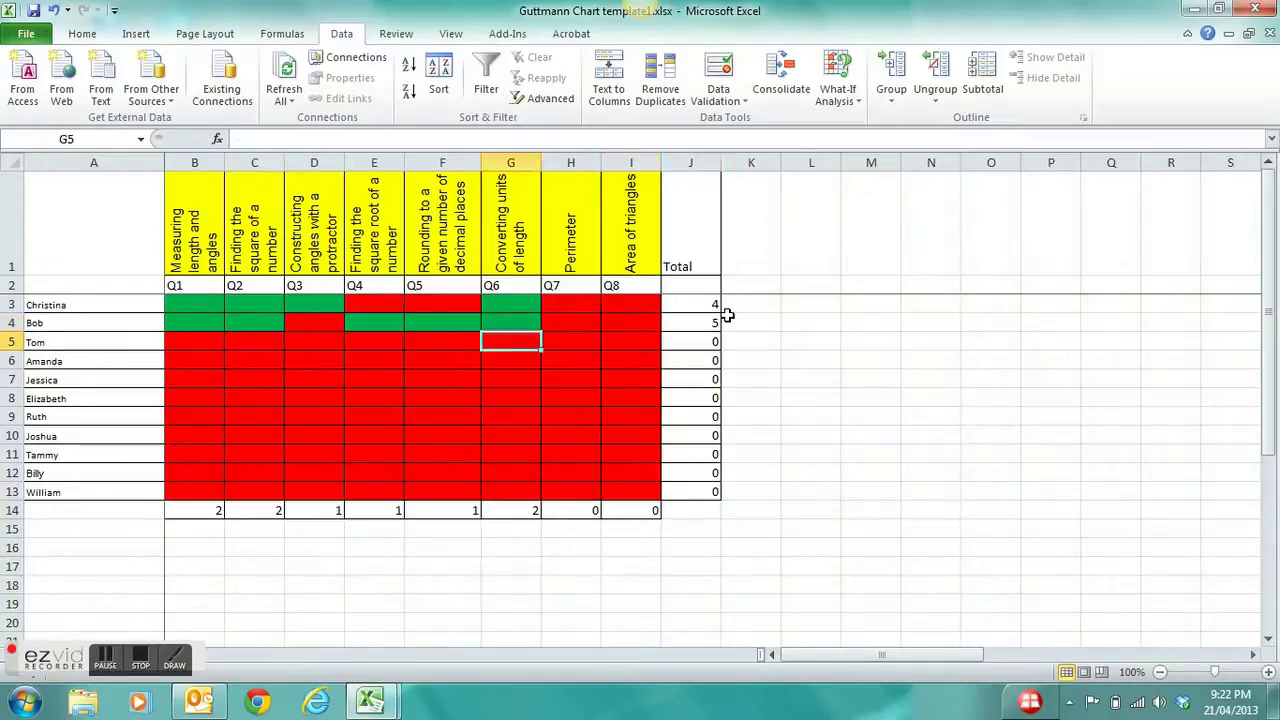
{"action": "type", "text": "1"}
{"action": "key", "text": "Right"}
{"action": "type", "text": "1"}
{"action": "key", "text": "Right"}
{"action": "key", "text": "Right"}
{"action": "type", "text": "1"}
{"action": "key", "text": "Right"}
{"action": "key", "text": "Right"}
{"action": "type", "text": "1"}
{"action": "key", "text": "Right"}
{"action": "type", "text": "1"}
Enter a score of 1 for Q1, Q2, Q4, Q6 and Q7 in the student row 6, leaving Q3, Q5 and Q8 blank.
{"action": "key", "text": "Down"}
{"action": "key", "text": "Left"}
{"action": "key", "text": "Left"}
{"action": "key", "text": "Left"}
{"action": "key", "text": "Left"}
{"action": "key", "text": "Left"}
{"action": "key", "text": "Left"}
{"action": "type", "text": "1"}
{"action": "key", "text": "Right"}
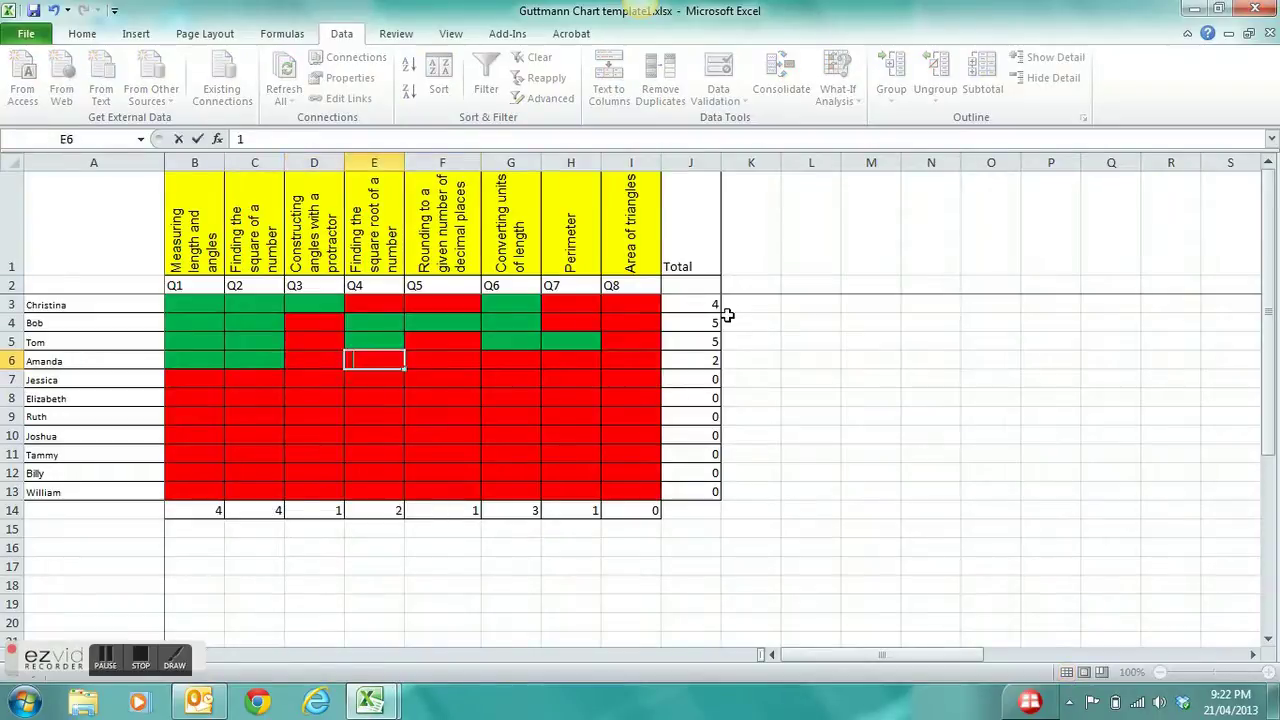
{"action": "type", "text": "1"}
{"action": "key", "text": "Tab"}
{"action": "key", "text": "Tab"}
{"action": "type", "text": "1"}
{"action": "key", "text": "Tab"}
{"action": "type", "text": "1"}
{"action": "key", "text": "Return"}
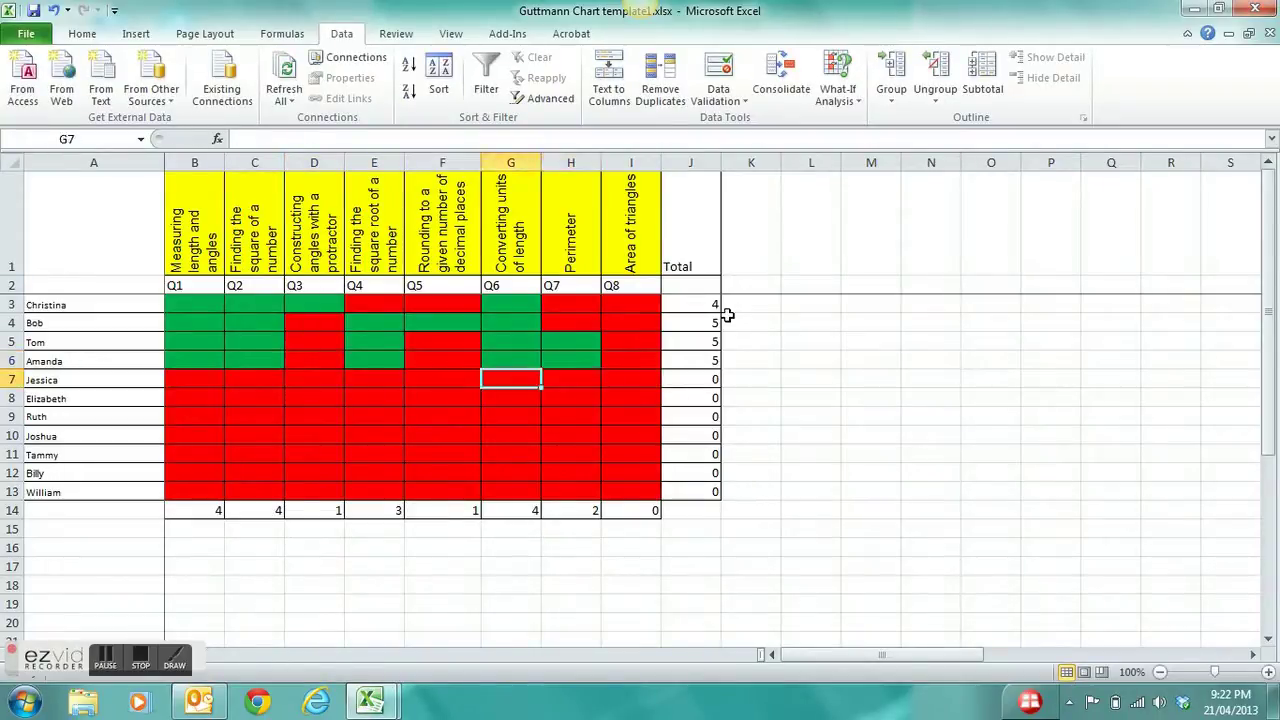
Enter a score of 1 for Q1 to Q4, Q6 and Q7 in the student row 7, leaving Q5 and Q8 blank.
{"action": "type", "text": "1"}
{"action": "key", "text": "Tab"}
{"action": "type", "text": "1"}
{"action": "key", "text": "Tab"}
{"action": "type", "text": "1"}
{"action": "key", "text": "Tab"}
{"action": "type", "text": "1"}
{"action": "key", "text": "Tab"}
{"action": "key", "text": "Tab"}
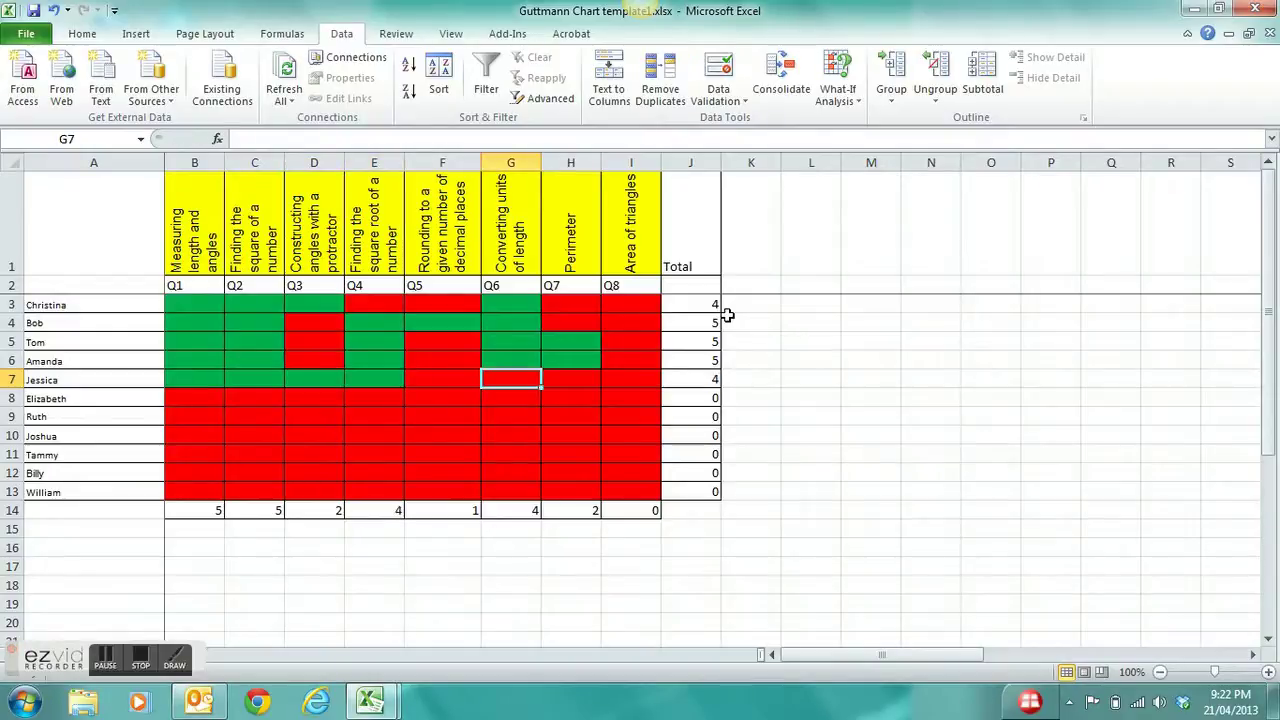
{"action": "type", "text": "1"}
{"action": "key", "text": "Tab"}
{"action": "type", "text": "1"}
{"action": "key", "text": "Return"}
Enter a score of 1 for Q1 through Q7 in the student row 8, leaving only Q8 blank.
{"action": "key", "text": "Left"}
{"action": "key", "text": "Left"}
{"action": "key", "text": "Left"}
{"action": "key", "text": "Left"}
{"action": "key", "text": "Left"}
{"action": "key", "text": "Left"}
{"action": "key", "text": "Left"}
{"action": "key", "text": "Right"}
{"action": "type", "text": "1"}
{"action": "key", "text": "Tab"}
{"action": "type", "text": "1"}
{"action": "key", "text": "Tab"}
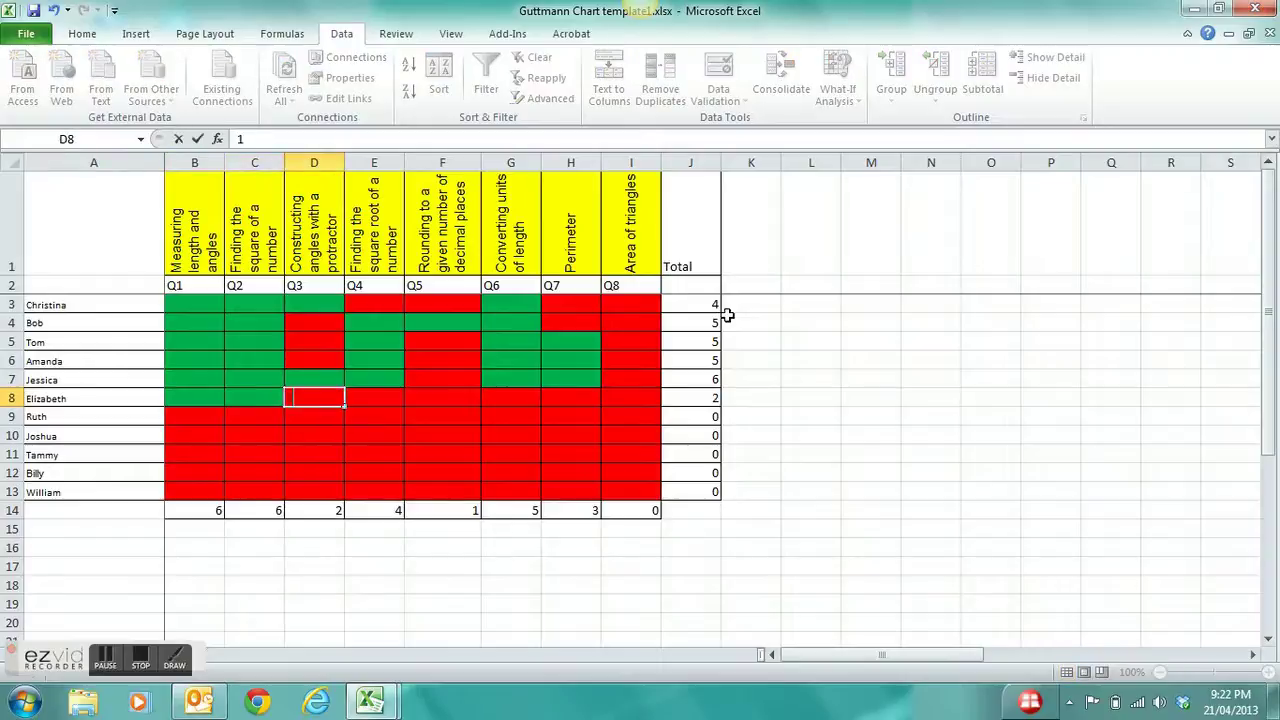
{"action": "type", "text": "1\t1\t1\t1\t1"}
{"action": "key", "text": "Return"}
Enter a score of 1 for Q1, Q2, Q4, Q6, Q7 and Q8 in the student row 9, leaving Q3 and Q5 blank.
{"action": "key", "text": "Left"}
{"action": "key", "text": "Left"}
{"action": "key", "text": "Left"}
{"action": "key", "text": "Left"}
{"action": "key", "text": "Left"}
{"action": "key", "text": "Left"}
{"action": "type", "text": "1"}
{"action": "key", "text": "Tab"}
{"action": "key", "text": "Tab"}
{"action": "key", "text": "Left"}
{"action": "type", "text": "1"}
{"action": "key", "text": "Tab"}
{"action": "key", "text": "Tab"}
{"action": "type", "text": "1"}
{"action": "key", "text": "Tab"}
{"action": "key", "text": "Tab"}
{"action": "type", "text": "1"}
{"action": "key", "text": "Tab"}
{"action": "type", "text": "1"}
{"action": "key", "text": "Tab"}
{"action": "type", "text": "1"}
{"action": "key", "text": "Return"}
Enter a score of 1 for Q2 and Q4 only in the student row 10, leaving the remaining questions blank.
{"action": "key", "text": "Left"}
{"action": "key", "text": "Left"}
{"action": "key", "text": "Left"}
{"action": "key", "text": "Left"}
{"action": "key", "text": "Left"}
{"action": "key", "text": "Left"}
{"action": "key", "text": "Left"}
{"action": "key", "text": "Right"}
{"action": "type", "text": "1"}
{"action": "key", "text": "Tab"}
{"action": "key", "text": "Tab"}
{"action": "type", "text": "1"}
{"action": "key", "text": "Tab"}
{"action": "key", "text": "Tab"}
{"action": "key", "text": "Tab"}
Enter a score of 1 for Q1 and Q2 only in the student row 11, leaving the remaining questions blank.
{"action": "key", "text": "Down"}
{"action": "key", "text": "Left"}
{"action": "key", "text": "Left"}
{"action": "key", "text": "Left"}
{"action": "key", "text": "Left"}
{"action": "key", "text": "Left"}
{"action": "key", "text": "Left"}
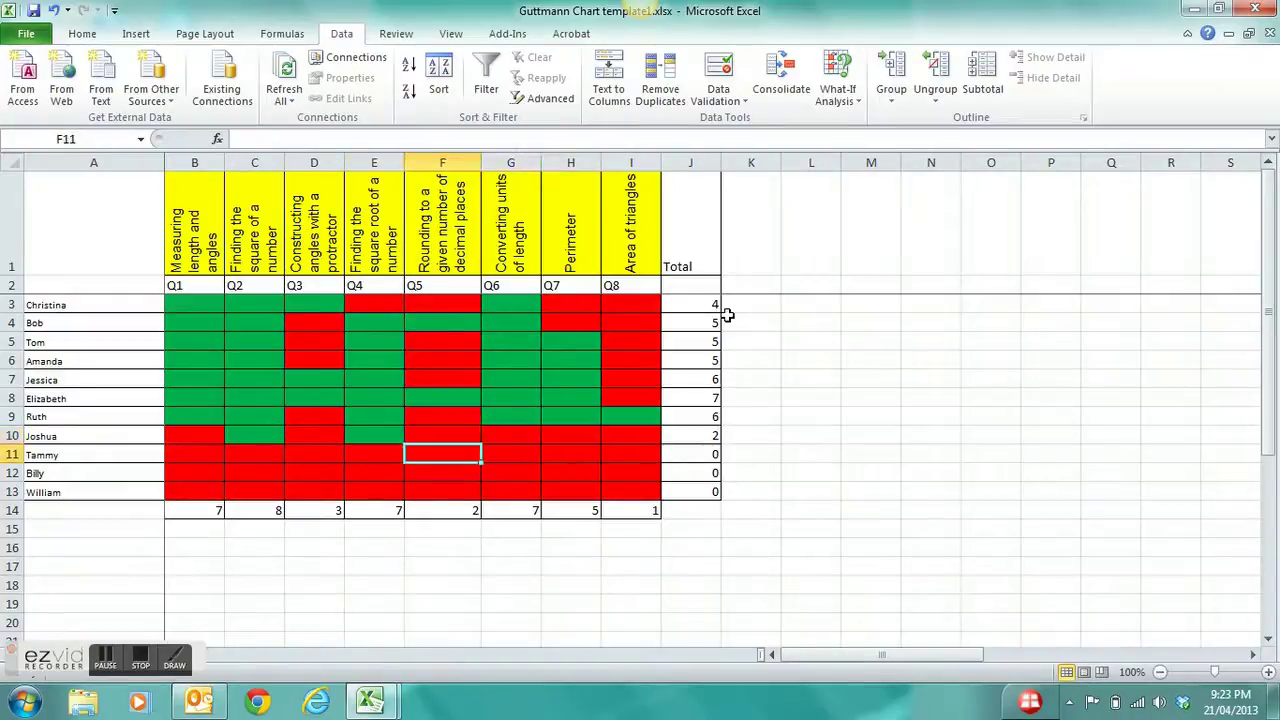
{"action": "type", "text": "1"}
{"action": "key", "text": "Tab"}
{"action": "type", "text": "1"}
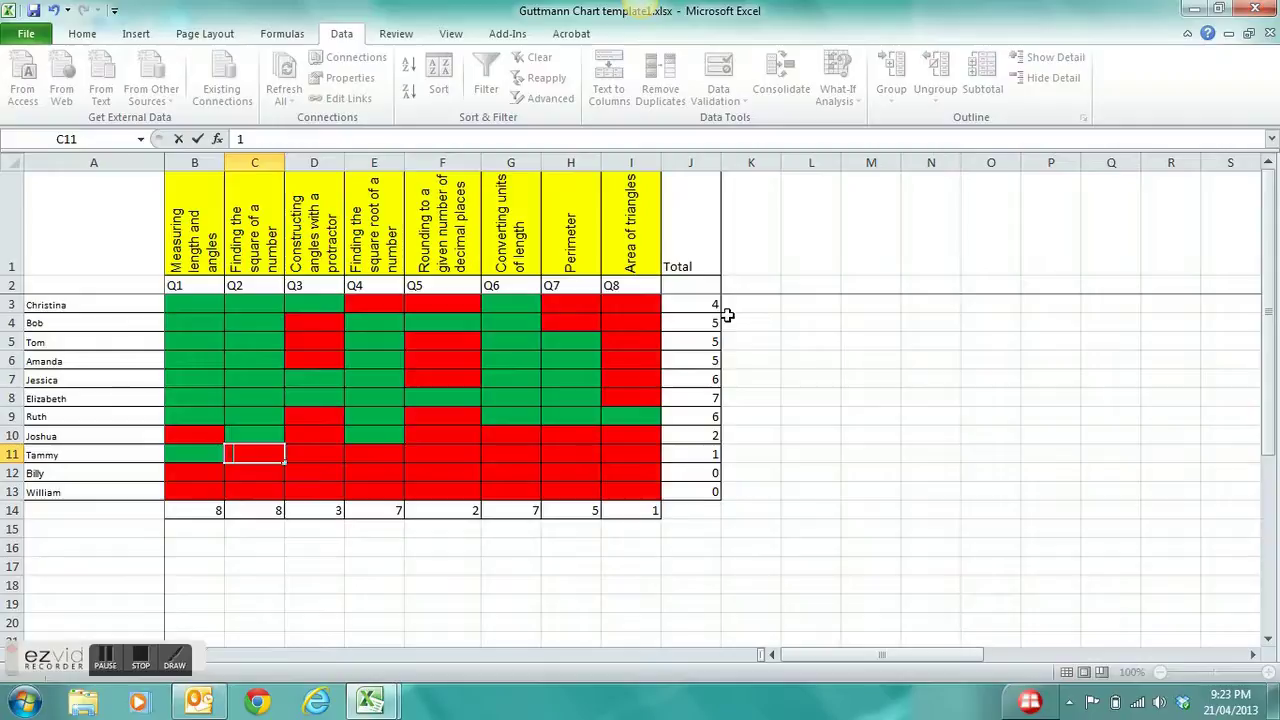
{"action": "key", "text": "Tab"}
Enter a score of 1 for Q1, Q2, Q4, Q6 and Q7 in the student row 12, leaving Q3, Q5 and Q8 blank.
{"action": "key", "text": "Down"}
{"action": "key", "text": "Left"}
{"action": "key", "text": "Left"}
{"action": "type", "text": "1"}
{"action": "key", "text": "Tab"}
{"action": "type", "text": "1"}
{"action": "key", "text": "Tab"}
{"action": "key", "text": "Tab"}
{"action": "type", "text": "1"}
{"action": "key", "text": "Tab"}
{"action": "key", "text": "Tab"}
{"action": "key", "text": "Tab"}
{"action": "key", "text": "Left"}
{"action": "type", "text": "1"}
{"action": "key", "text": "Tab"}
{"action": "type", "text": "1"}
{"action": "key", "text": "Return"}
Enter a score of 1 for Q1 through Q5 in the student row 13, leaving Q6 to Q8 blank.
{"action": "key", "text": "Left"}
{"action": "key", "text": "Left"}
{"action": "key", "text": "Left"}
{"action": "key", "text": "Left"}
{"action": "key", "text": "Left"}
{"action": "type", "text": "1"}
{"action": "key", "text": "Tab"}
{"action": "type", "text": "1"}
{"action": "key", "text": "Tab"}
{"action": "type", "text": "1"}
{"action": "key", "text": "Tab"}
{"action": "type", "text": "1"}
{"action": "key", "text": "Tab"}
{"action": "type", "text": "1"}
{"action": "key", "text": "Tab"}
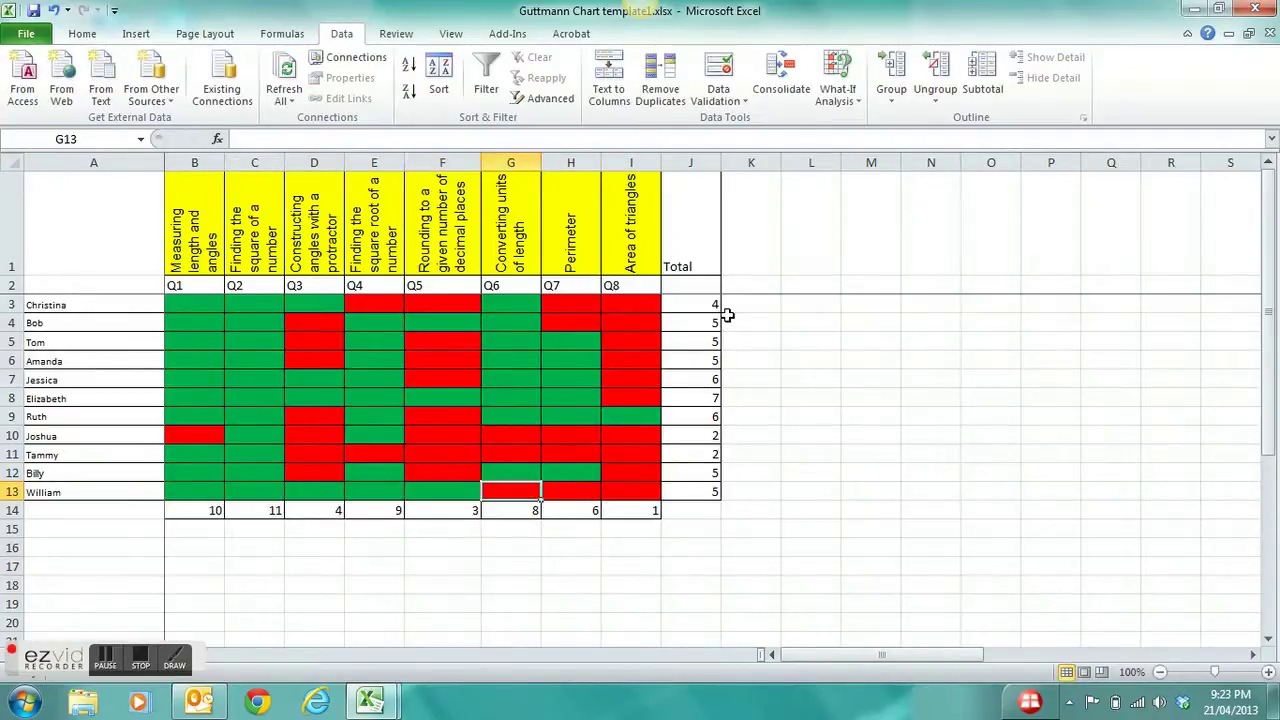
{"action": "key", "text": "Tab"}
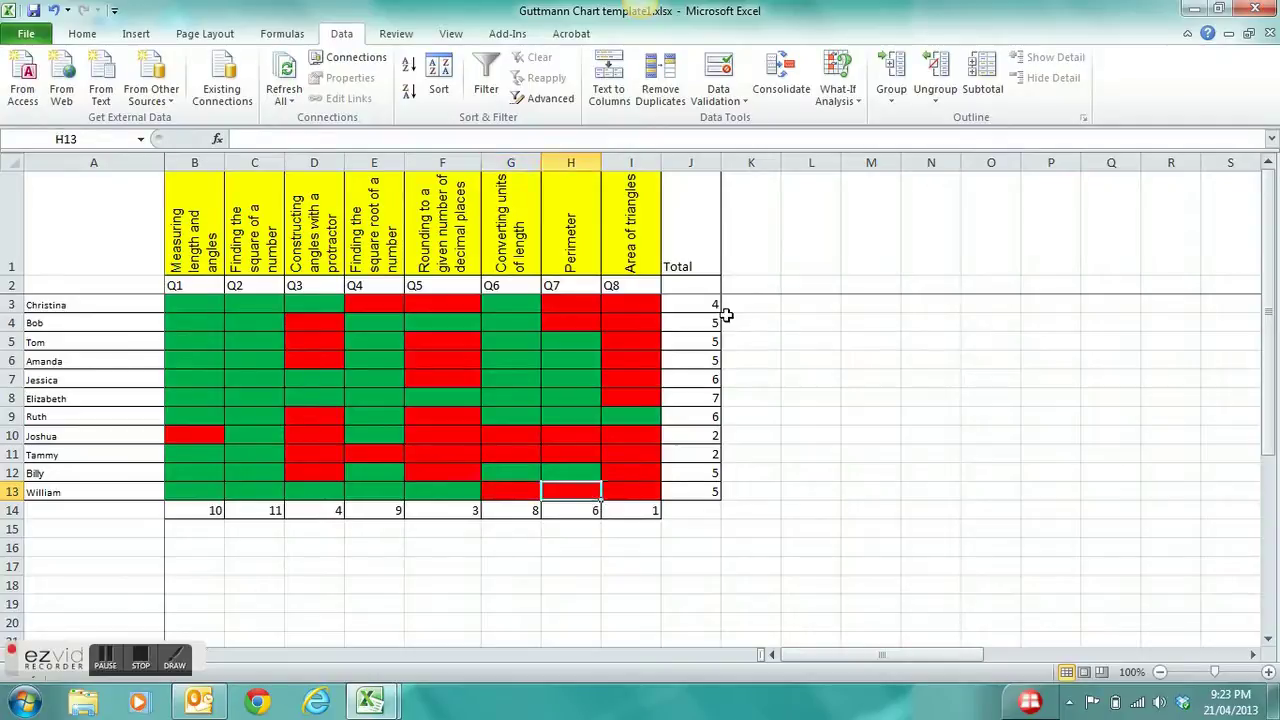
{"action": "left_click", "coordinate": [716, 568]}
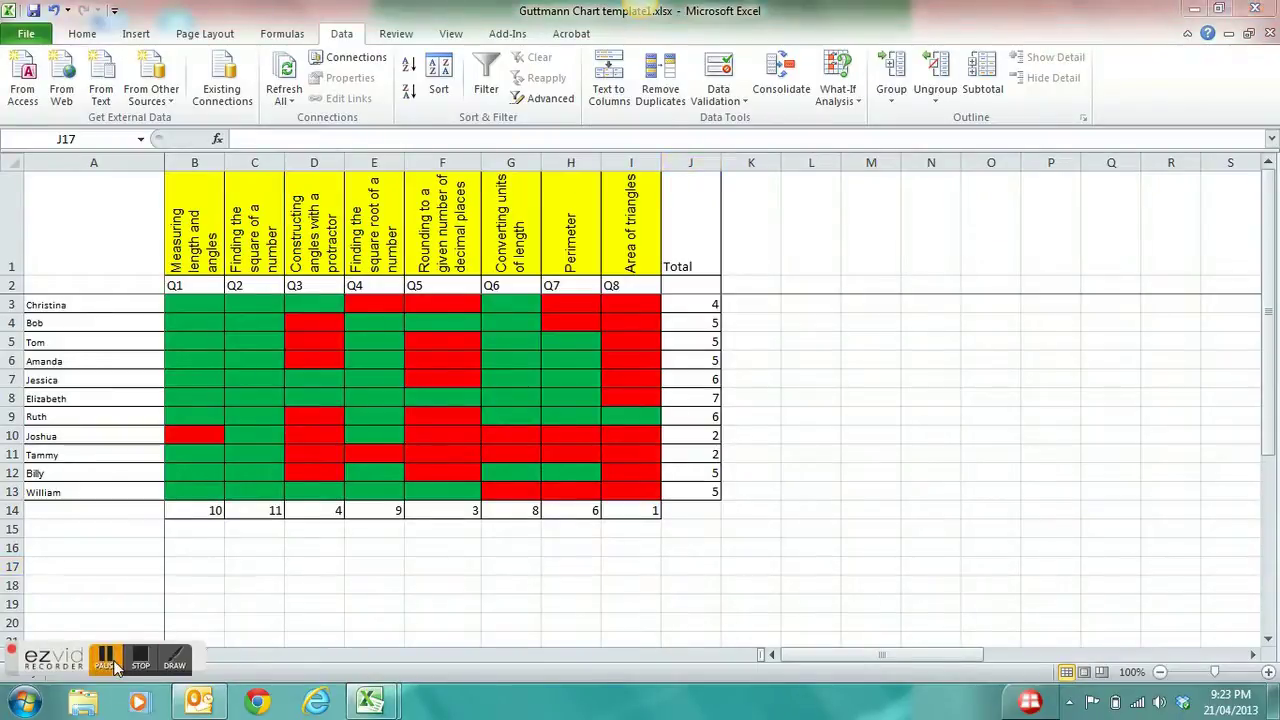
{"action": "left_click", "coordinate": [106, 660]}
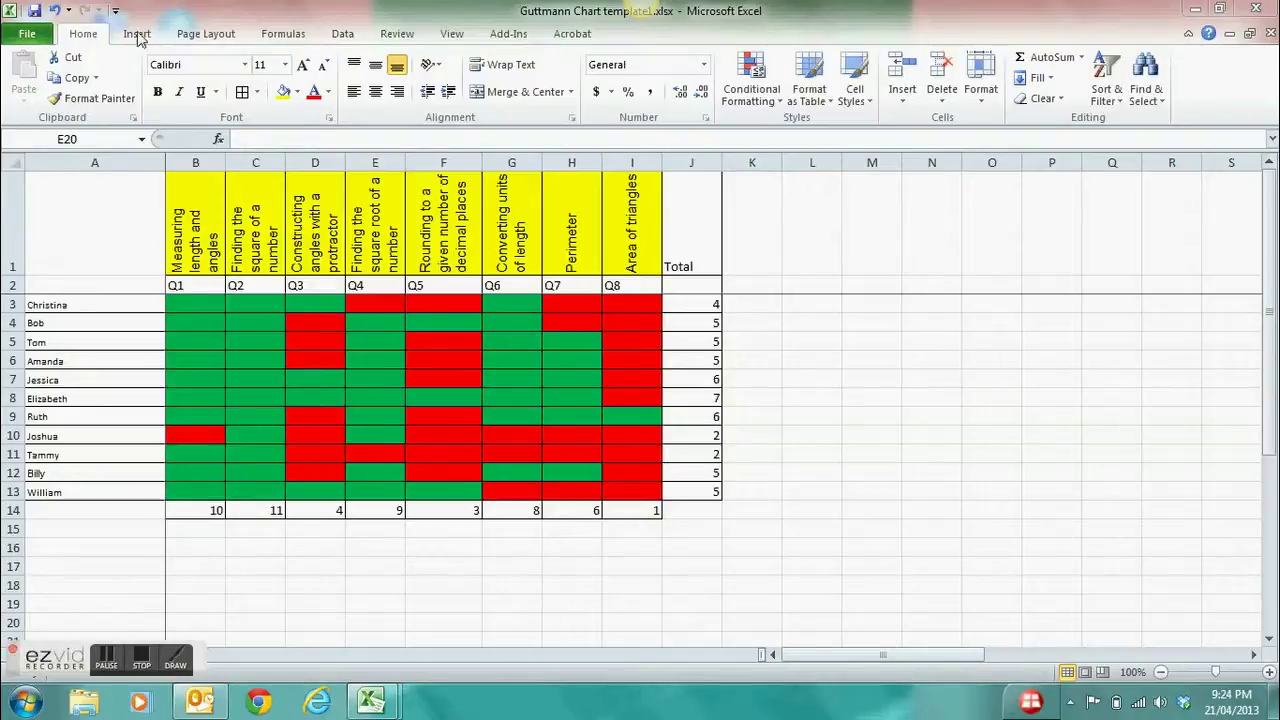
Sort the student rows A3:J13 by the totals in Column J, on values from Largest to Smallest.
{"action": "left_click_drag", "start_coordinate": [109, 304], "coordinate": [705, 495]}
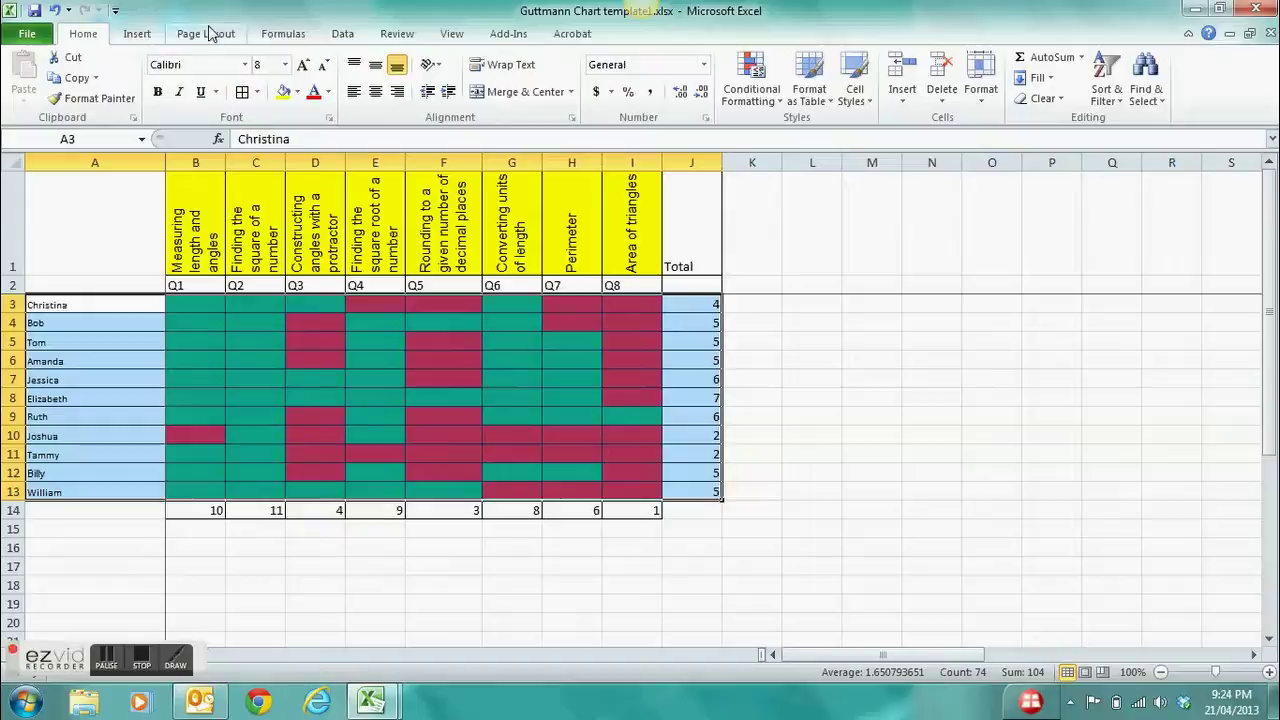
{"action": "left_click", "coordinate": [344, 33]}
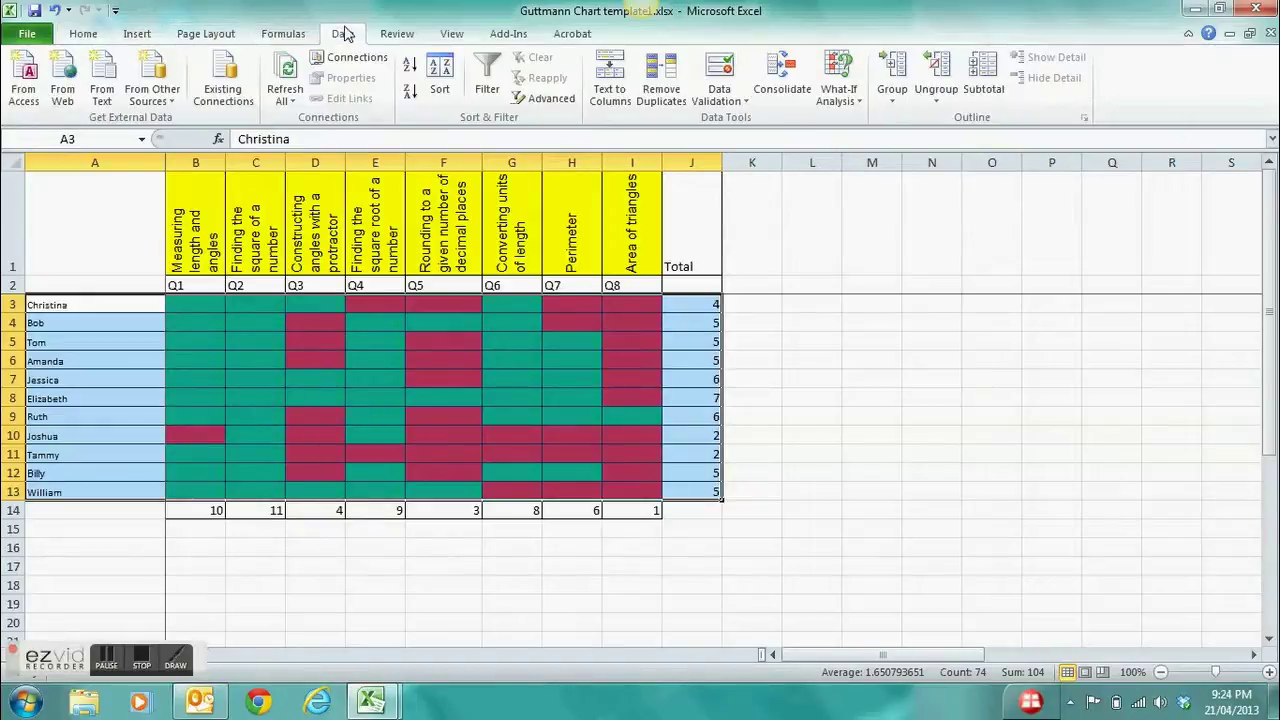
{"action": "left_click", "coordinate": [441, 90]}
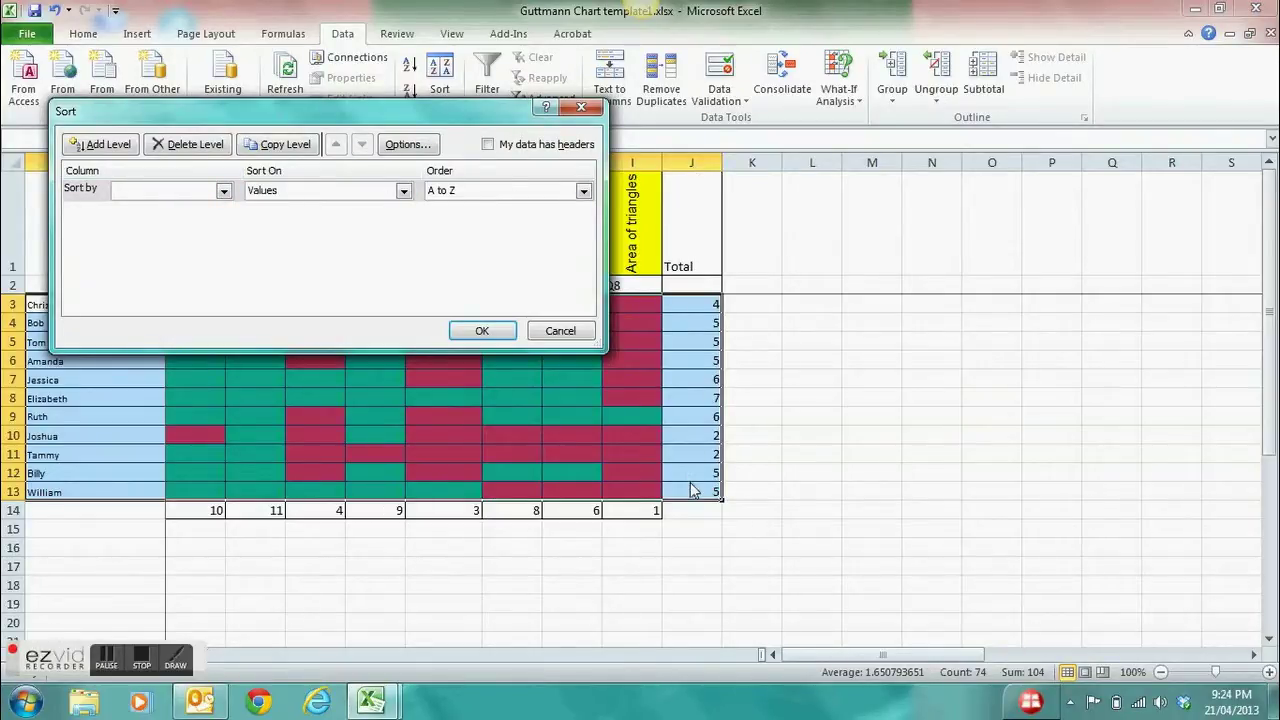
{"action": "left_click", "coordinate": [223, 192]}
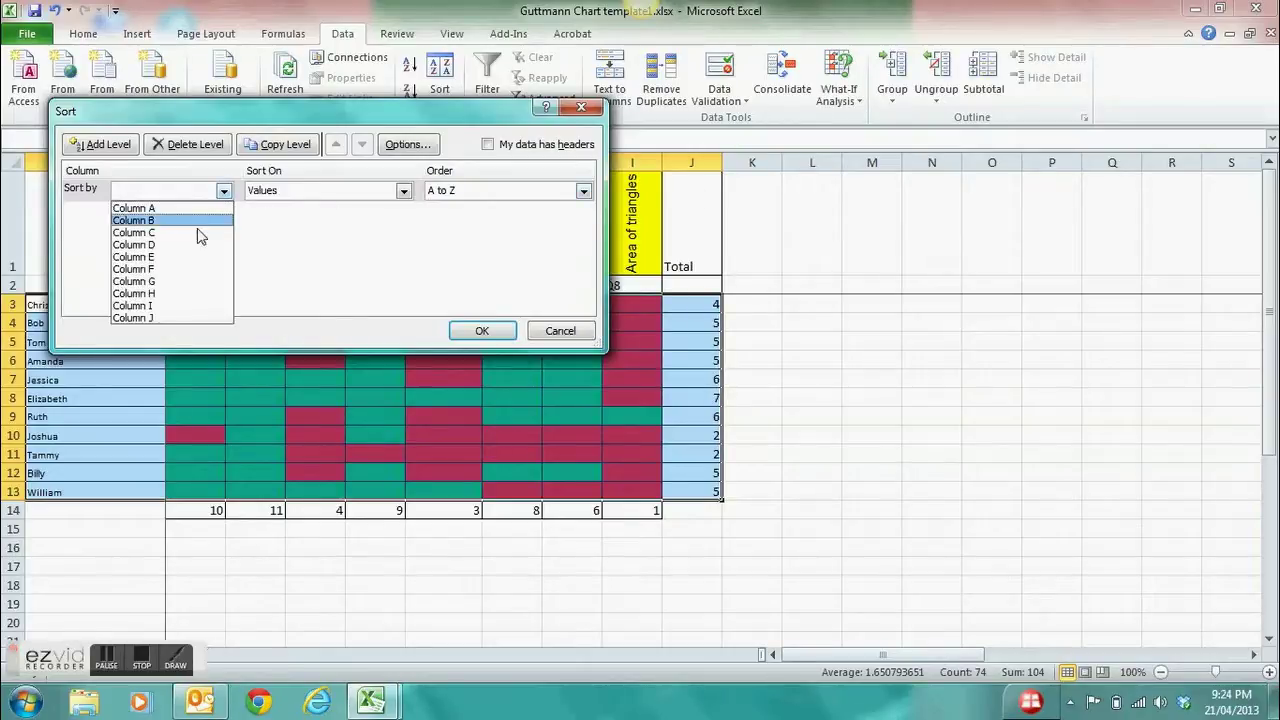
{"action": "left_click", "coordinate": [170, 318]}
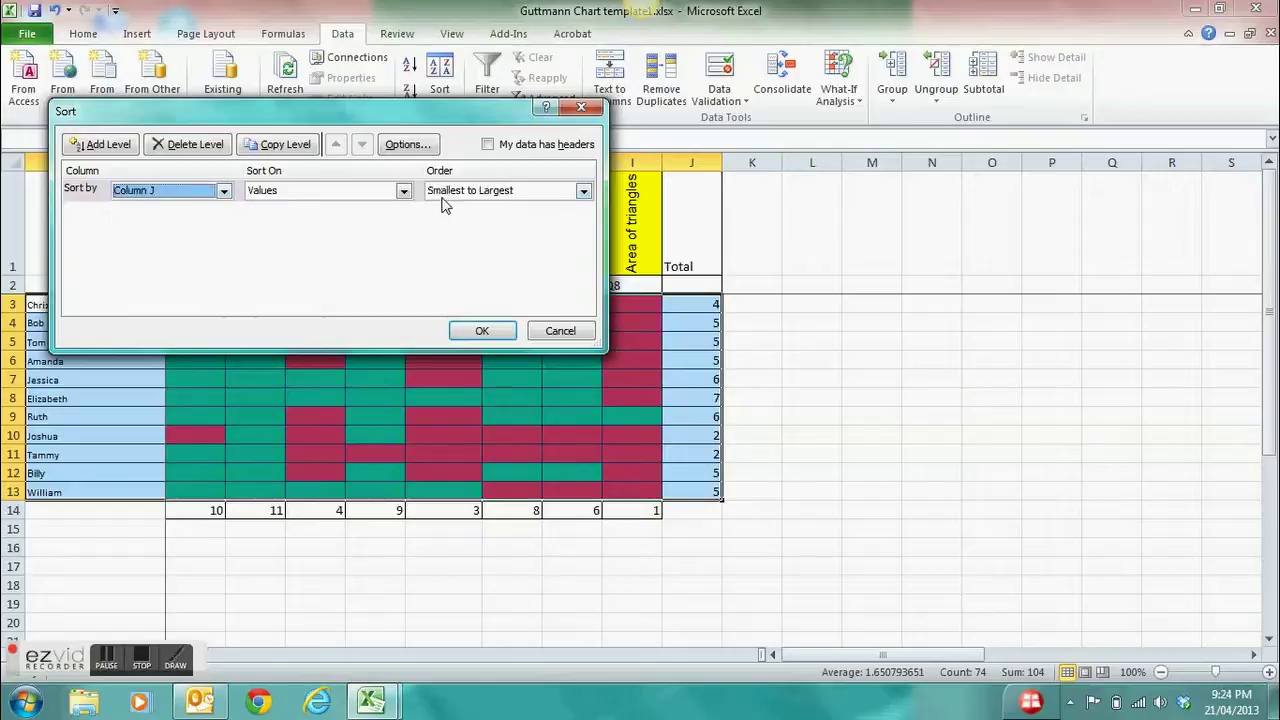
{"action": "left_click", "coordinate": [582, 191]}
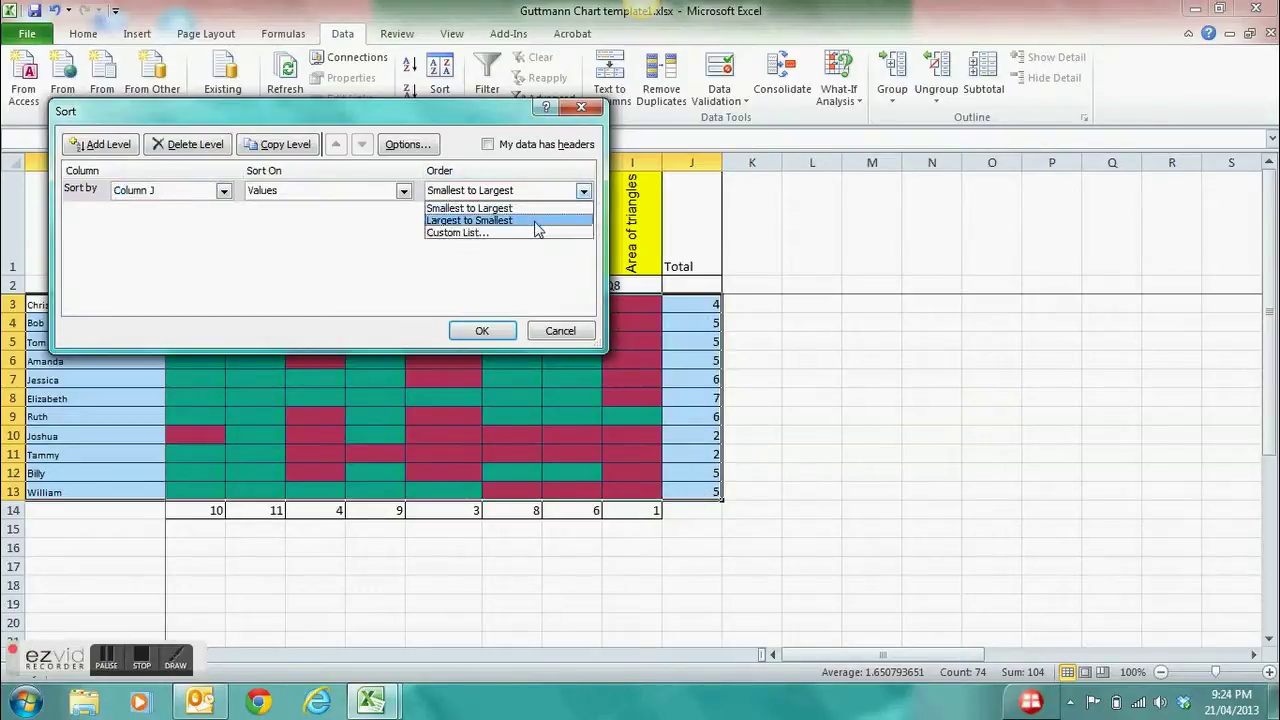
{"action": "left_click", "coordinate": [537, 221]}
{"action": "left_click", "coordinate": [485, 331]}
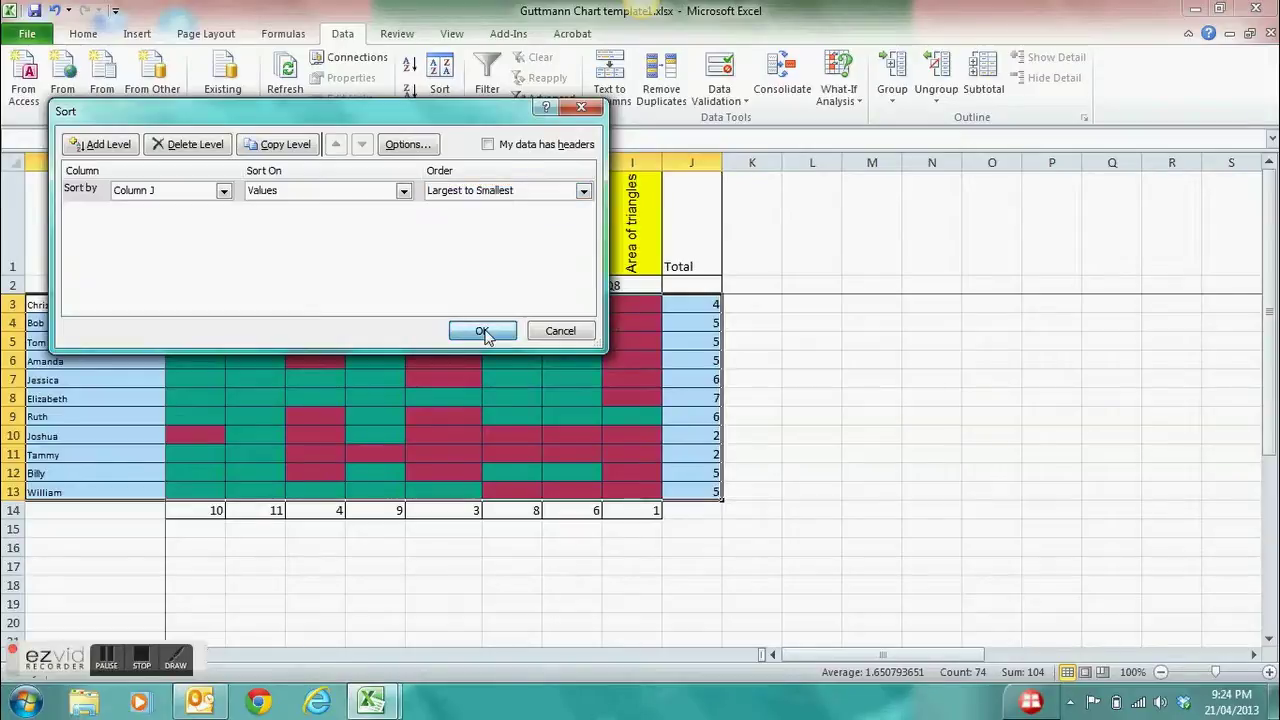
{"action": "left_click", "coordinate": [540, 525]}
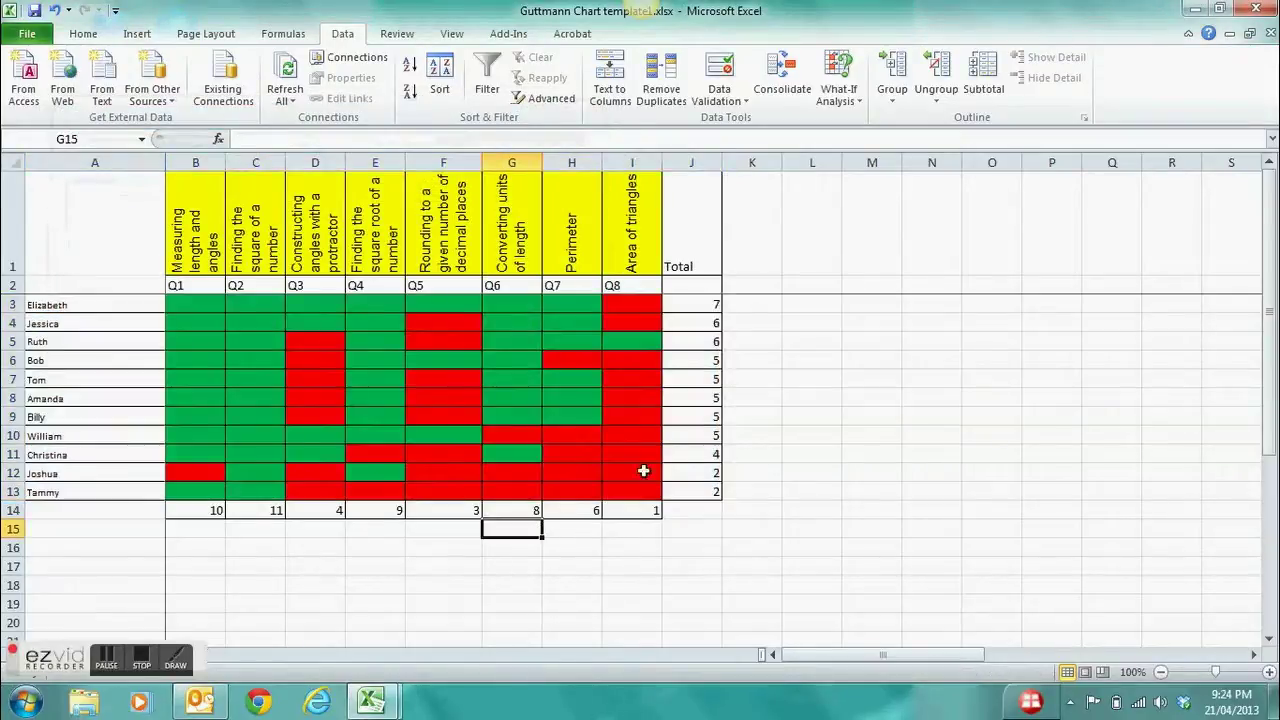
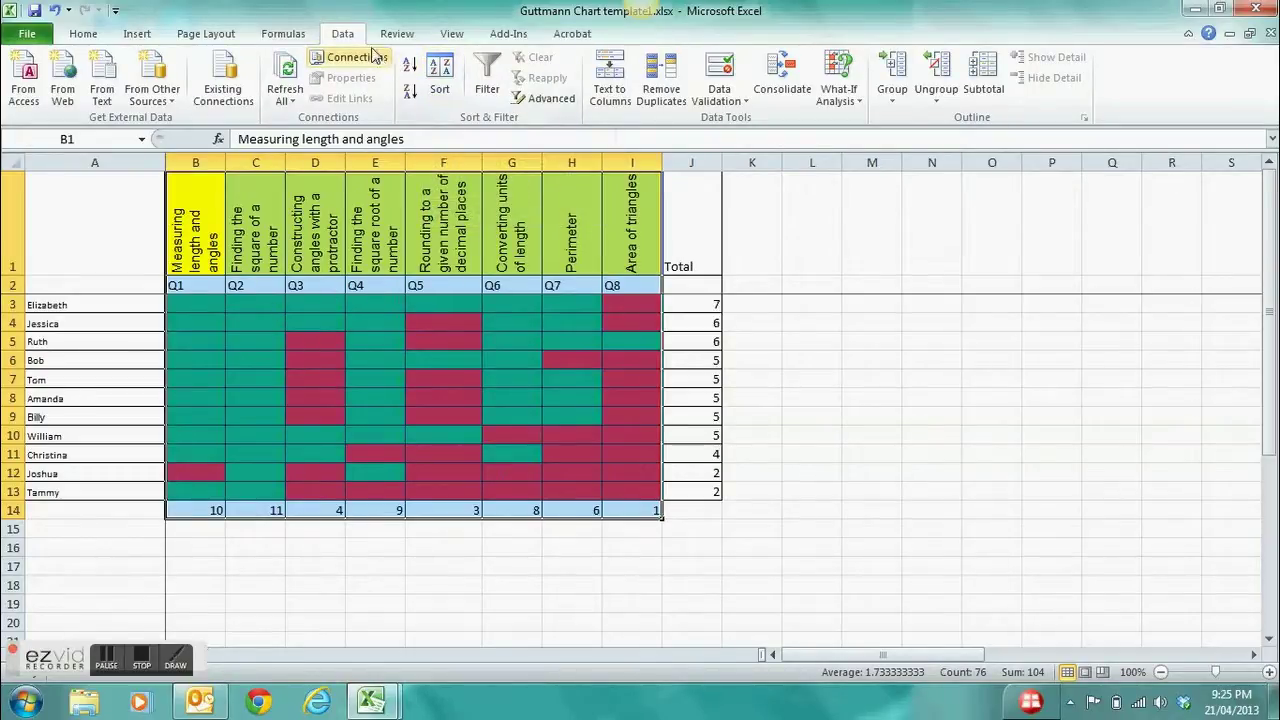
Start a custom sort of the question columns B1:I14 and set its orientation to Sort left to right.
{"action": "left_click", "coordinate": [441, 78]}
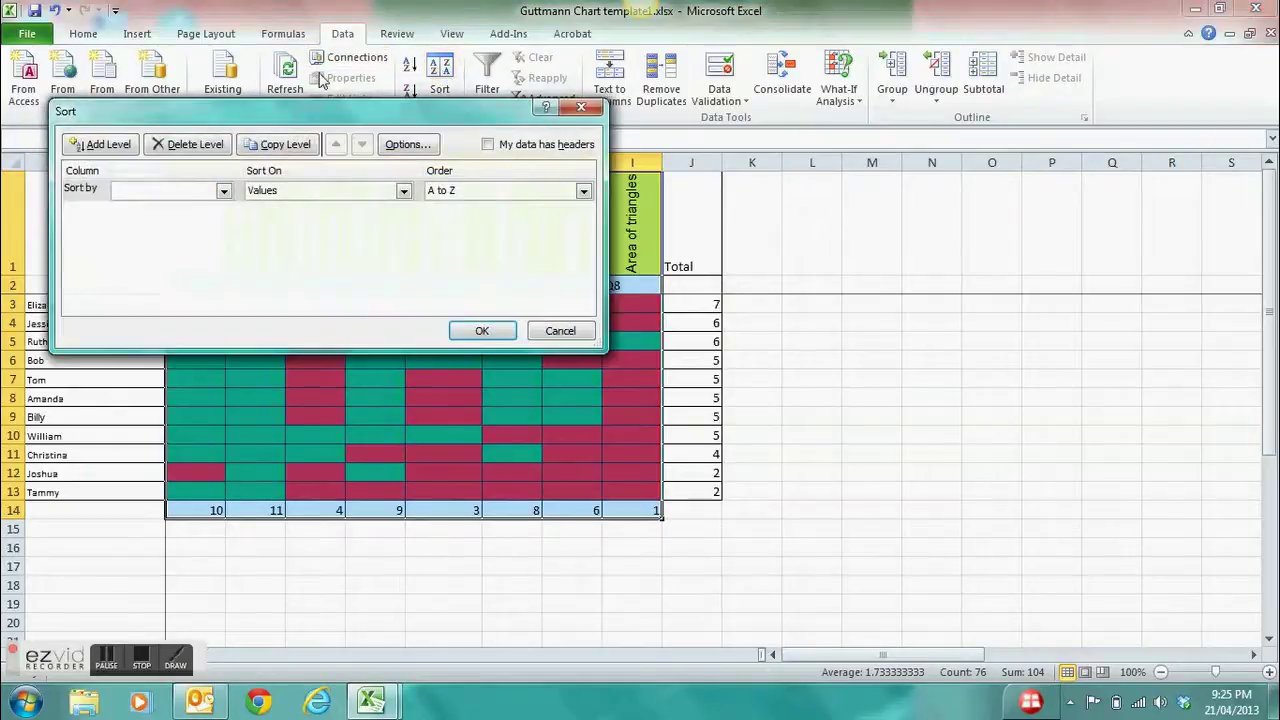
{"action": "left_click", "coordinate": [223, 191]}
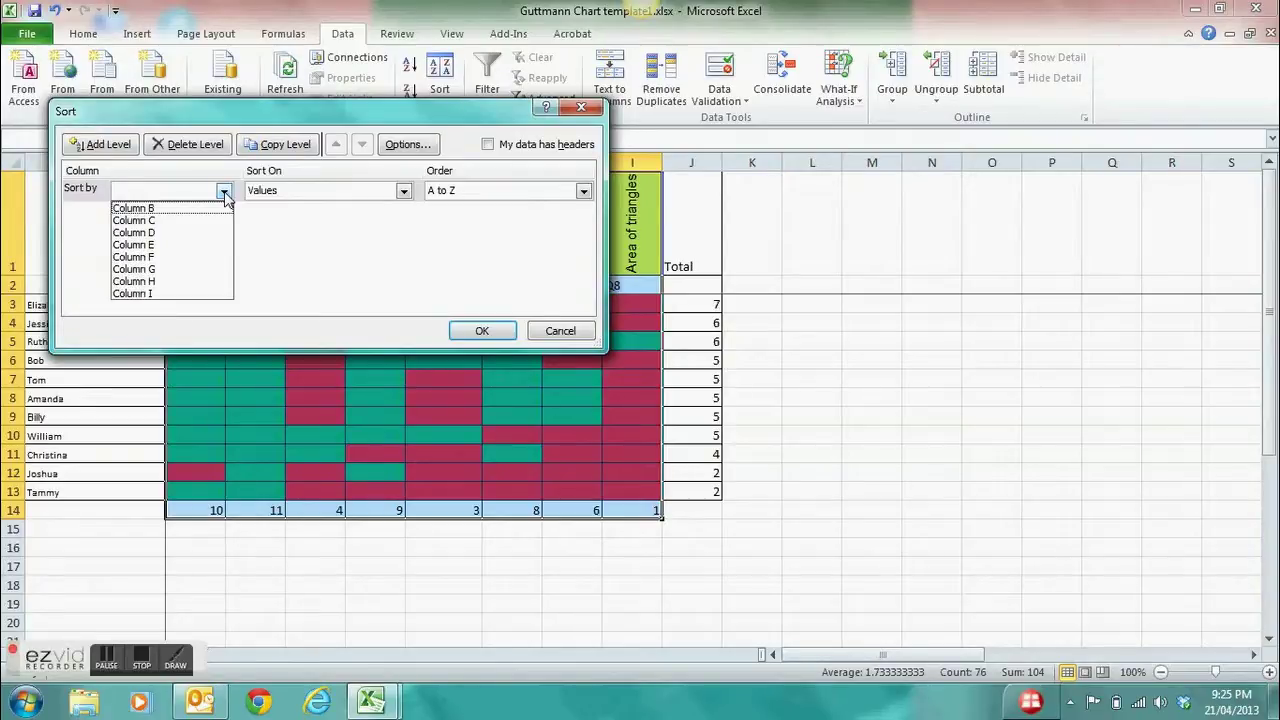
{"action": "left_click", "coordinate": [224, 192]}
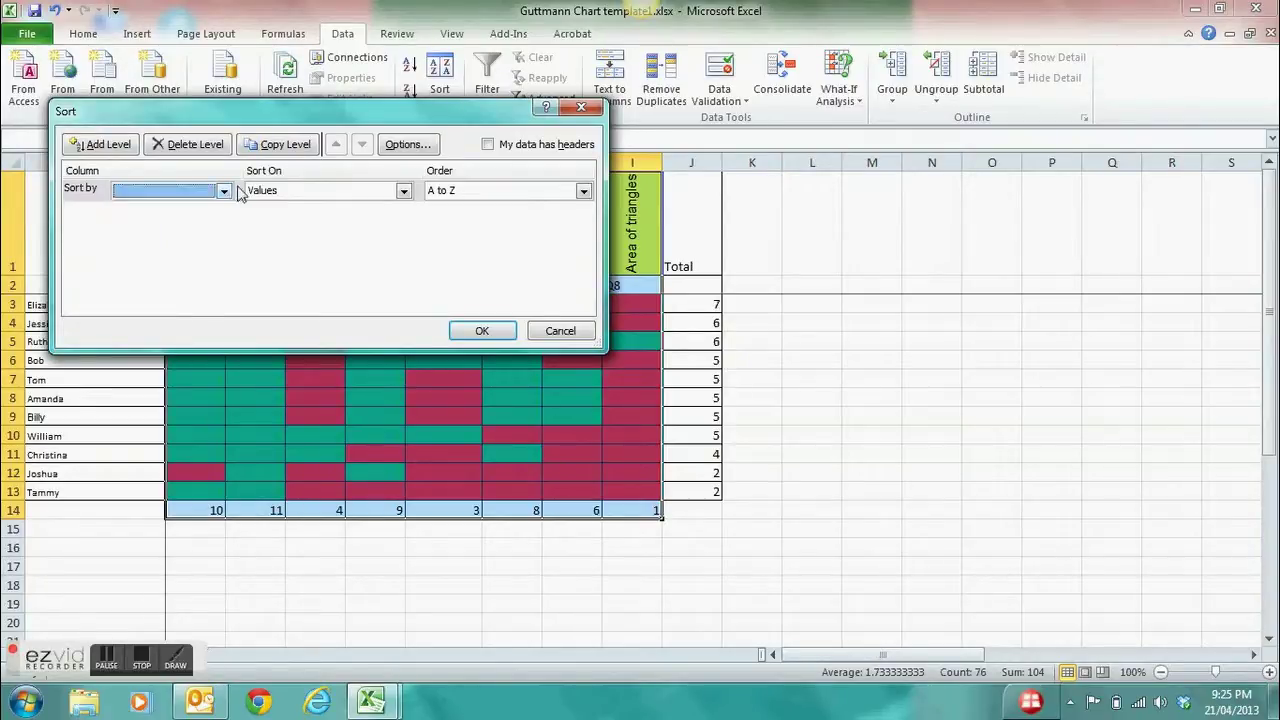
{"action": "left_click", "coordinate": [400, 146]}
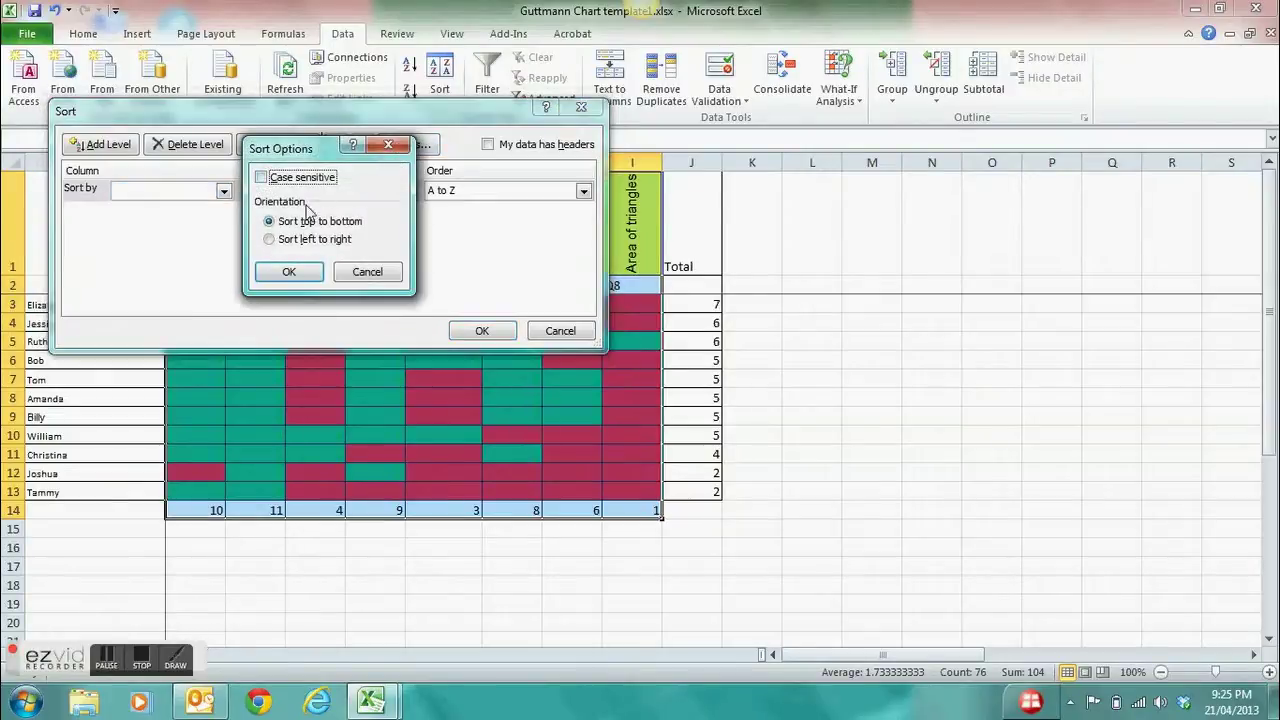
{"action": "left_click", "coordinate": [270, 240]}
{"action": "left_click", "coordinate": [291, 275]}
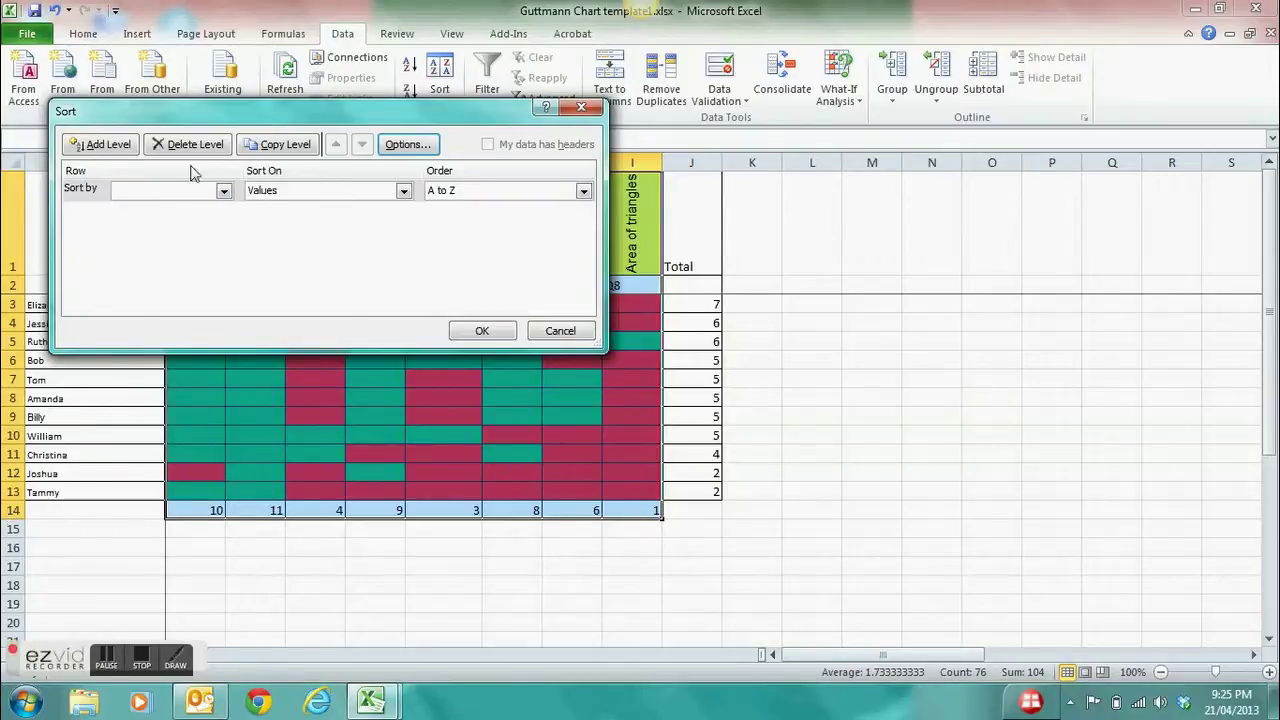
Sort the question columns by the totals in Row 14, on values from Largest to Smallest, and deselect the range.
{"action": "left_click", "coordinate": [223, 191]}
{"action": "scroll", "coordinate": [216, 290], "scroll_direction": "down", "scroll_amount": 1}
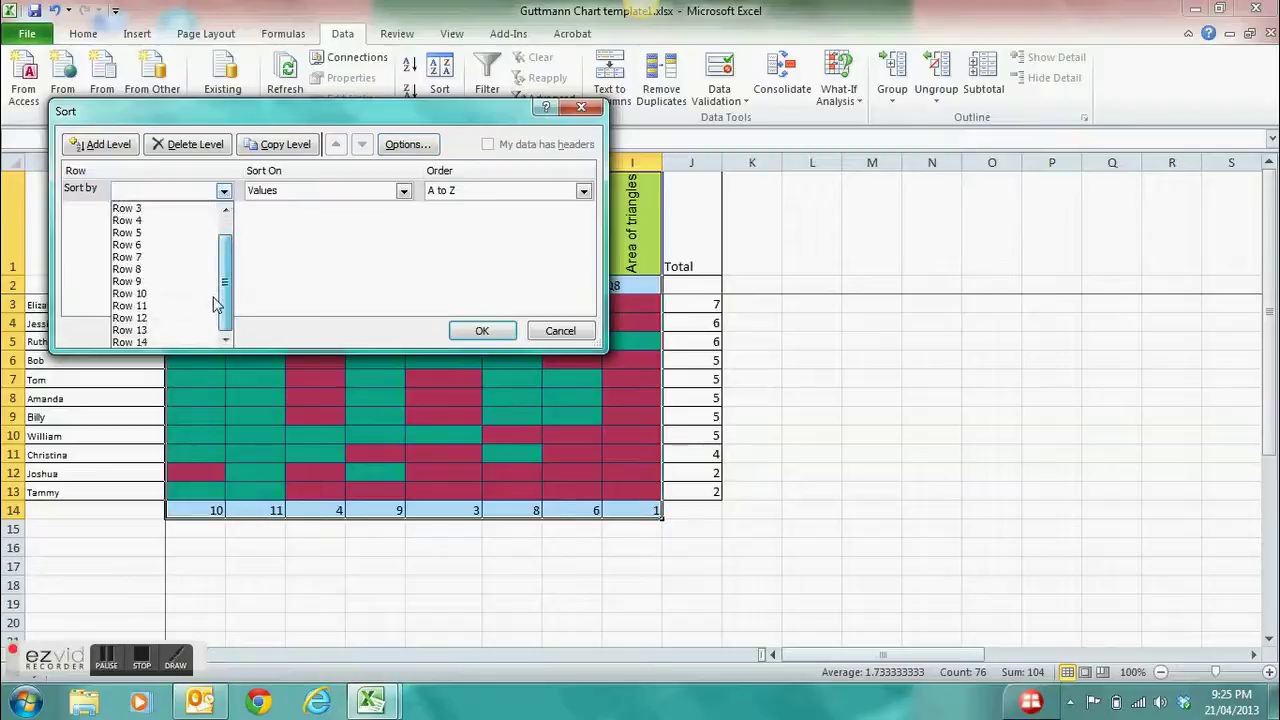
{"action": "left_click", "coordinate": [175, 342]}
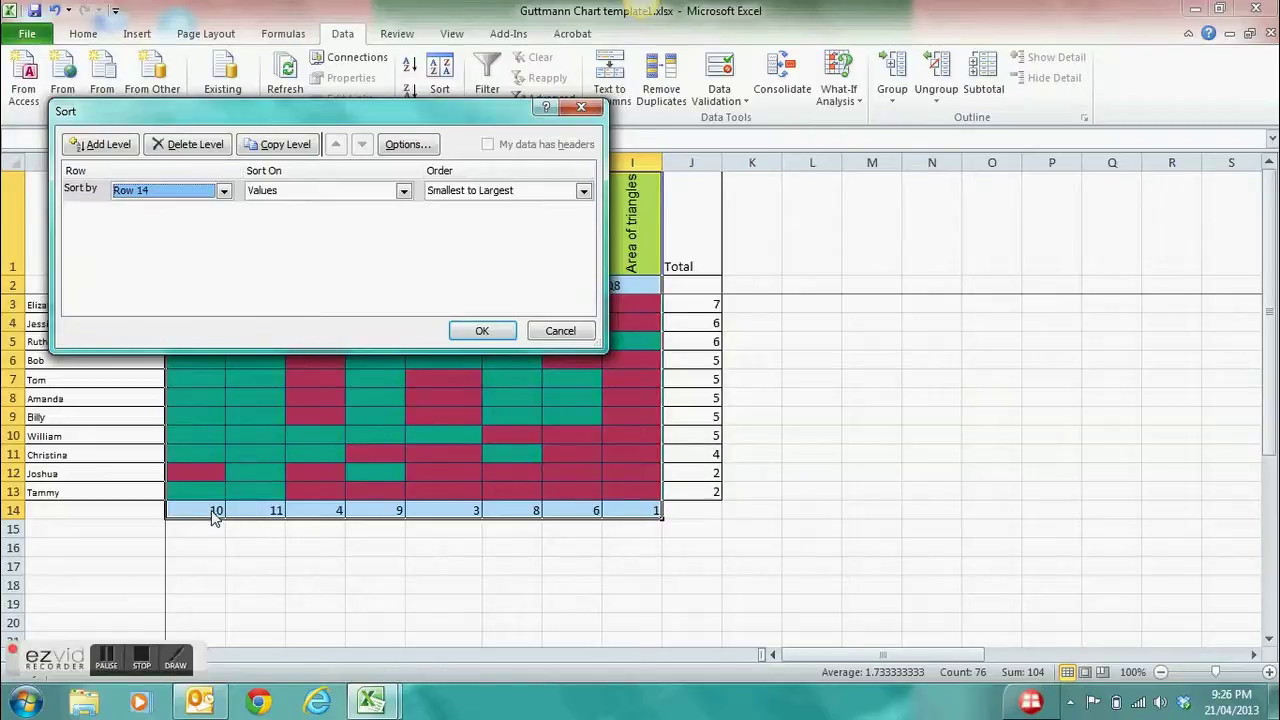
{"action": "left_click", "coordinate": [584, 191]}
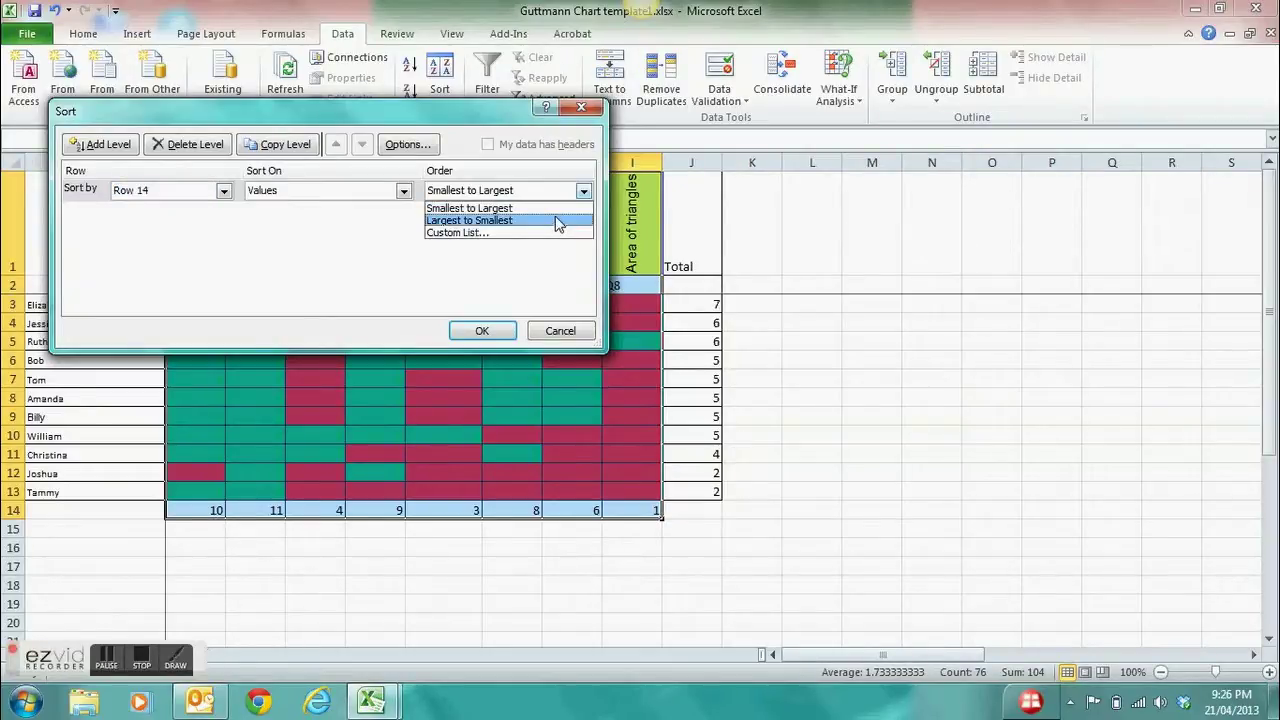
{"action": "left_click", "coordinate": [557, 221]}
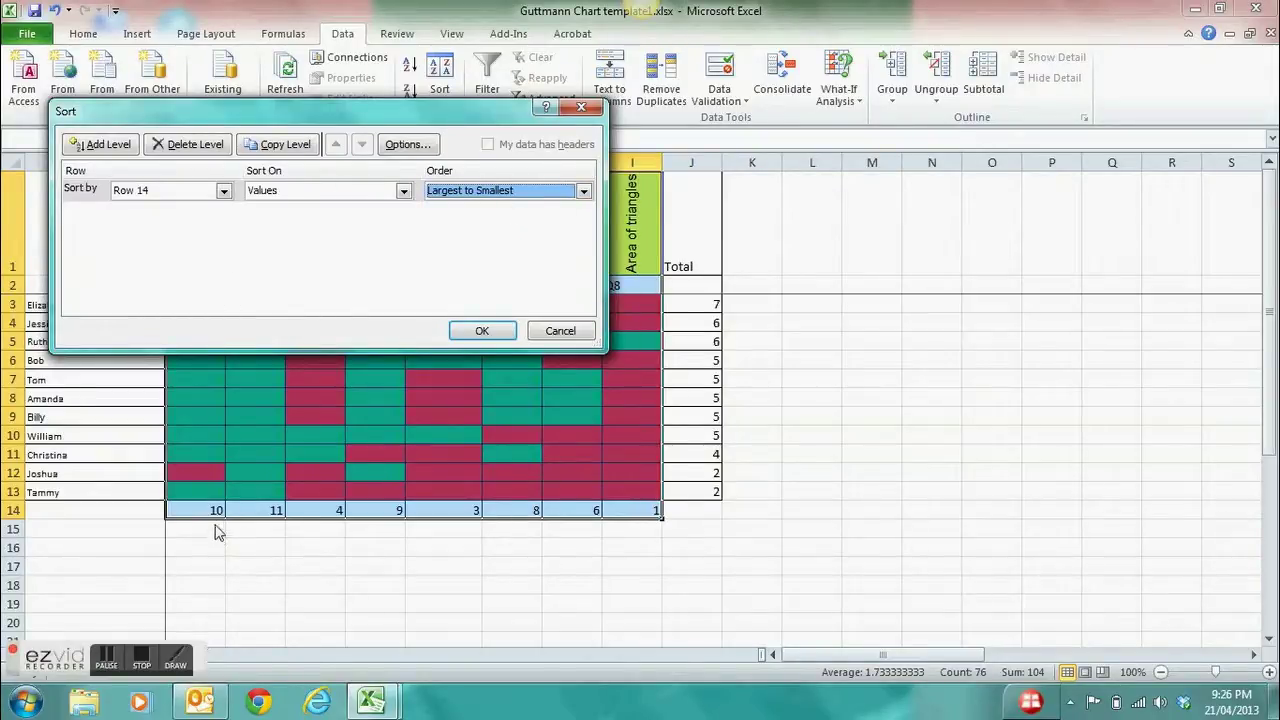
{"action": "left_click", "coordinate": [482, 330]}
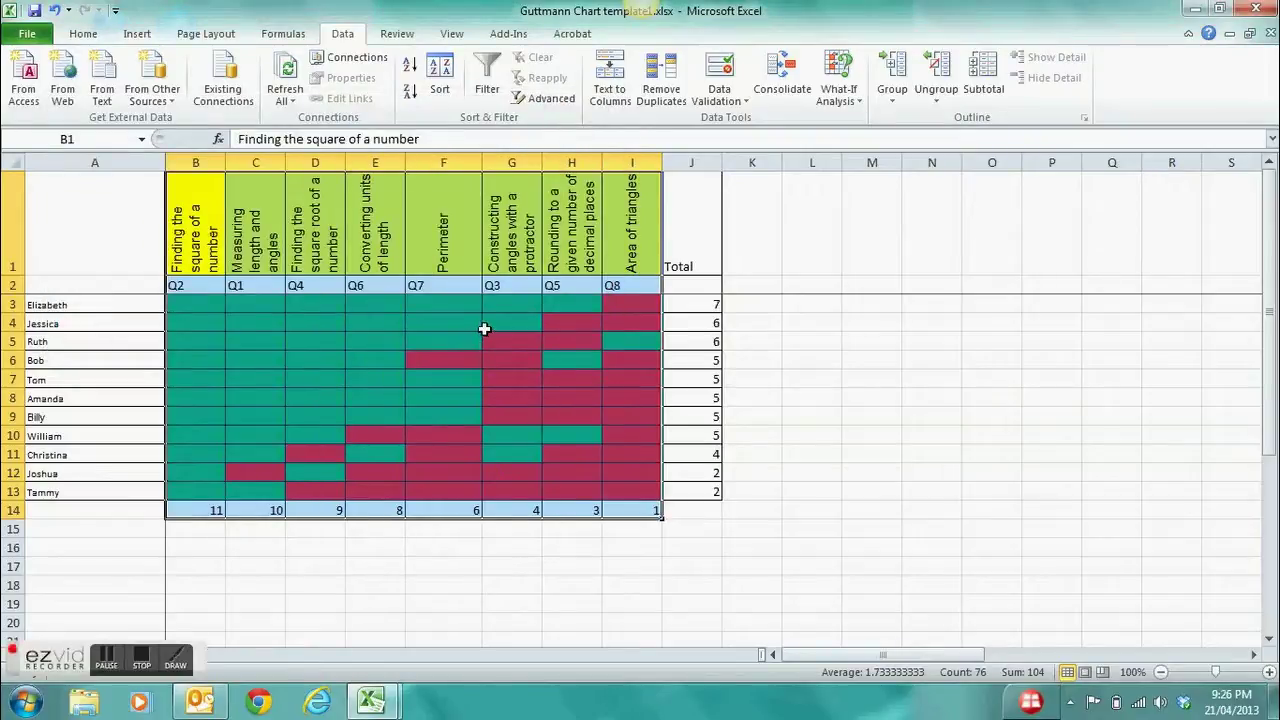
{"action": "left_click", "coordinate": [484, 329]}
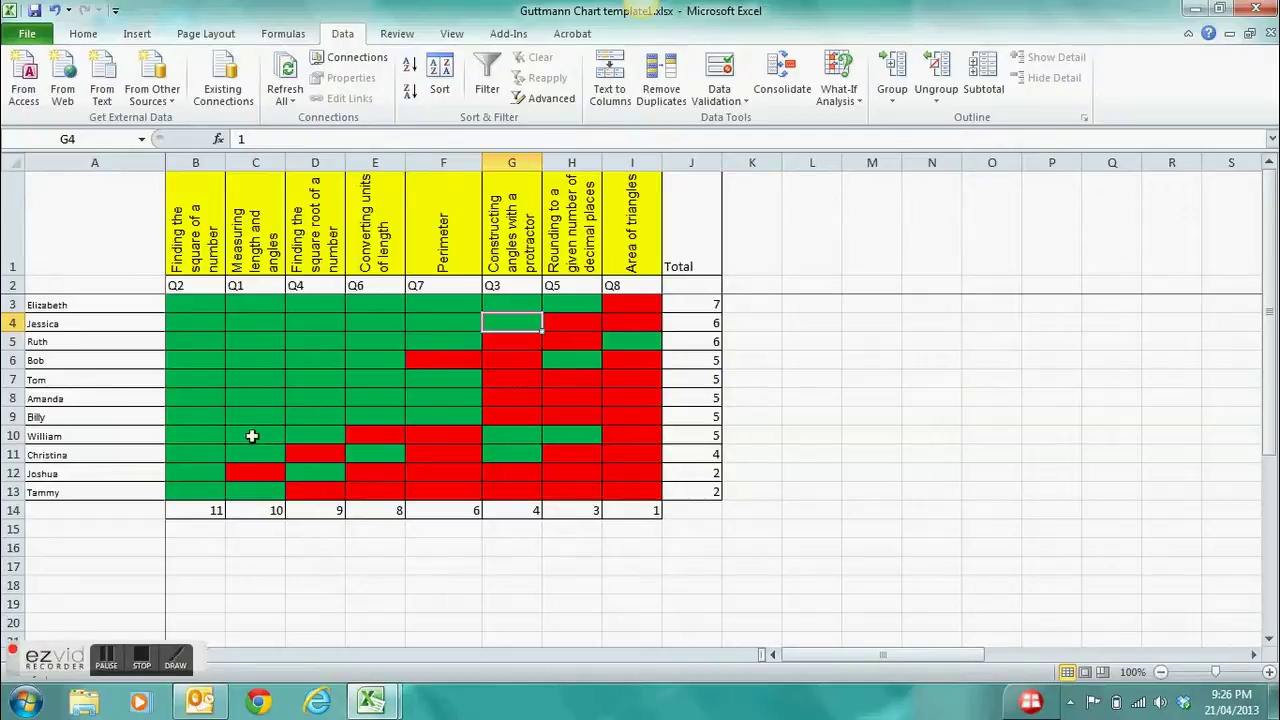
{"action": "left_click", "coordinate": [240, 617]}
{"action": "left_click", "coordinate": [175, 658]}
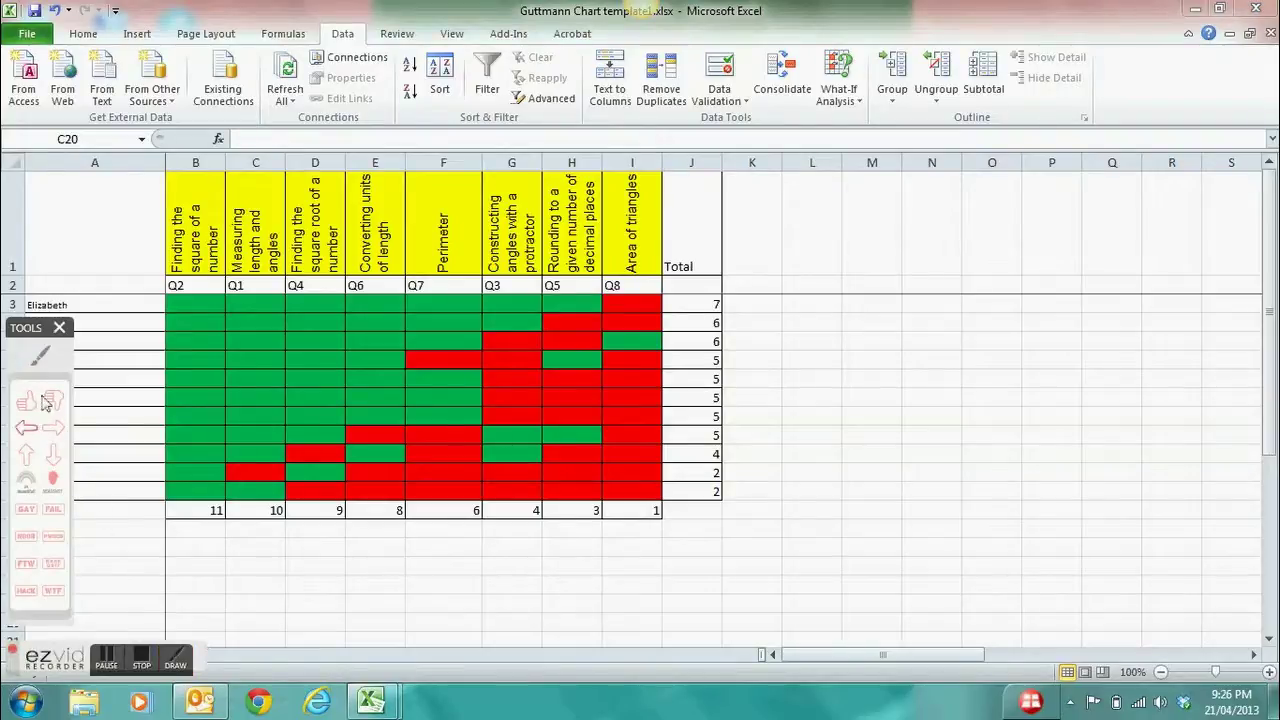
{"action": "left_click", "coordinate": [40, 355]}
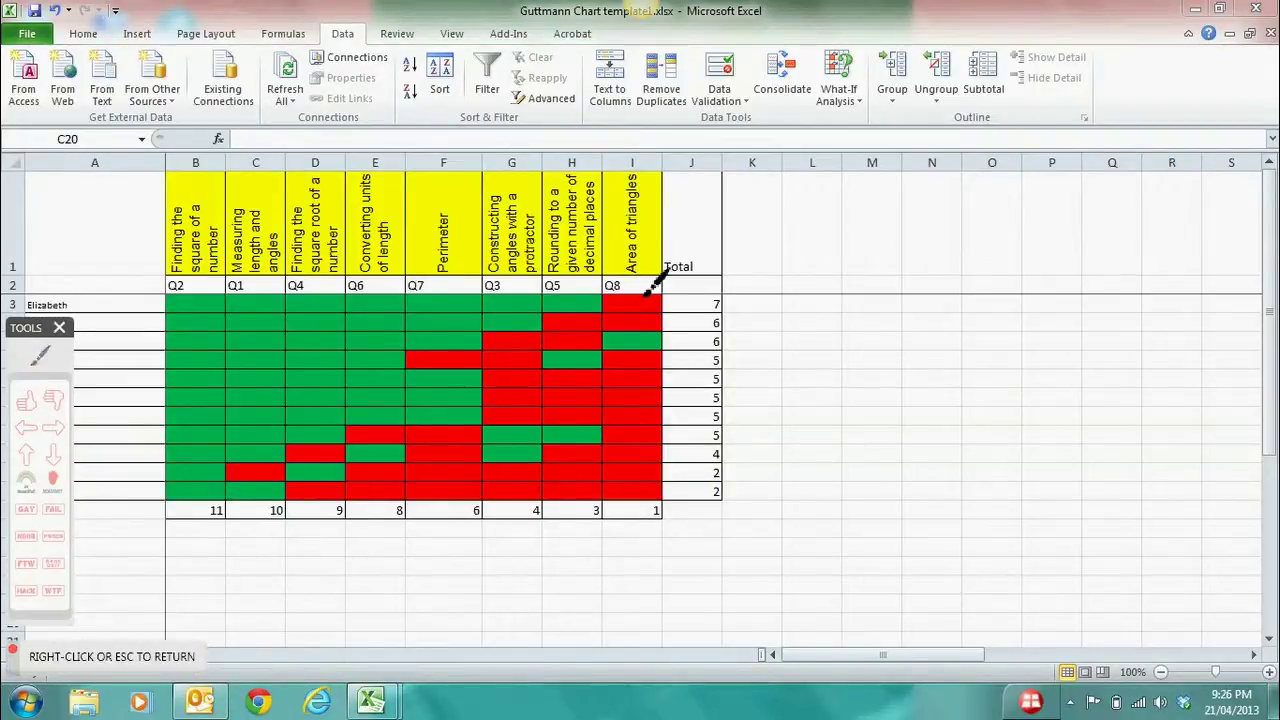
{"action": "mouse_move", "coordinate": [645, 285]}
{"action": "left_mouse_down"}
{"action": "mouse_move", "coordinate": [600, 291]}
{"action": "mouse_move", "coordinate": [360, 396]}
{"action": "mouse_move", "coordinate": [210, 490]}
{"action": "mouse_move", "coordinate": [280, 494]}
{"action": "mouse_move", "coordinate": [666, 295]}
{"action": "mouse_move", "coordinate": [646, 285]}
{"action": "left_mouse_up"}
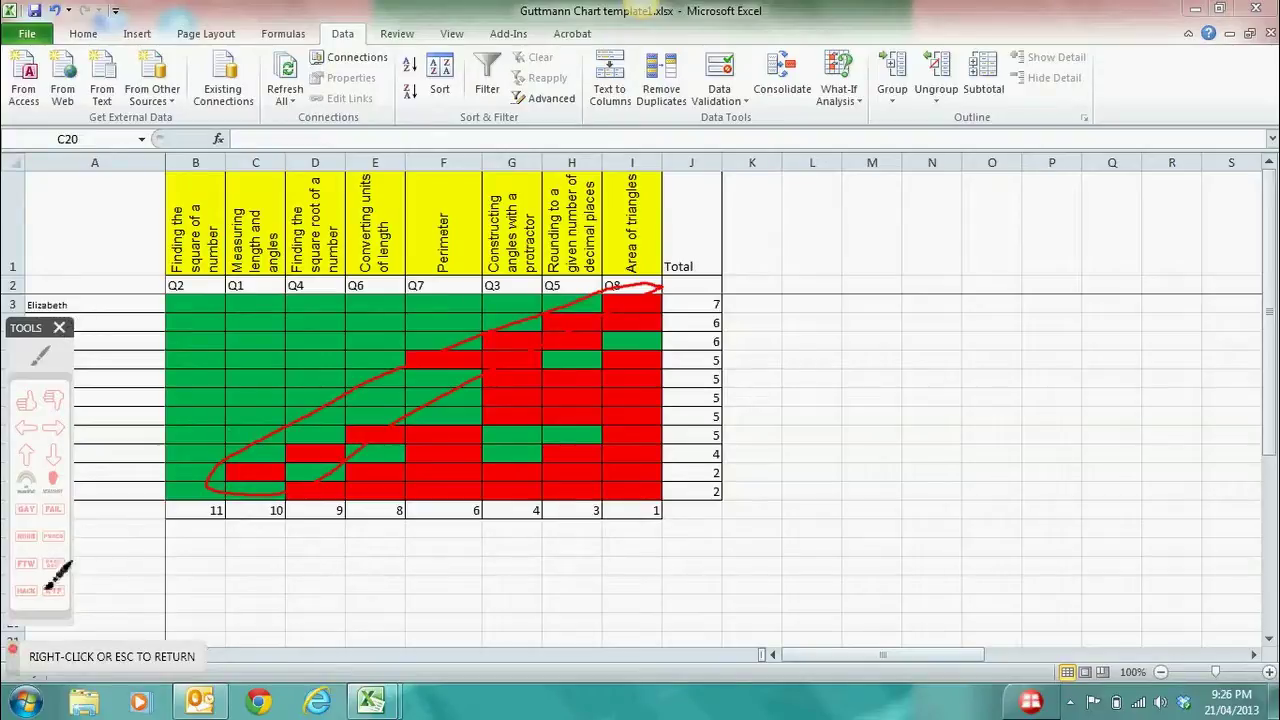
{"action": "right_click", "coordinate": [86, 668]}
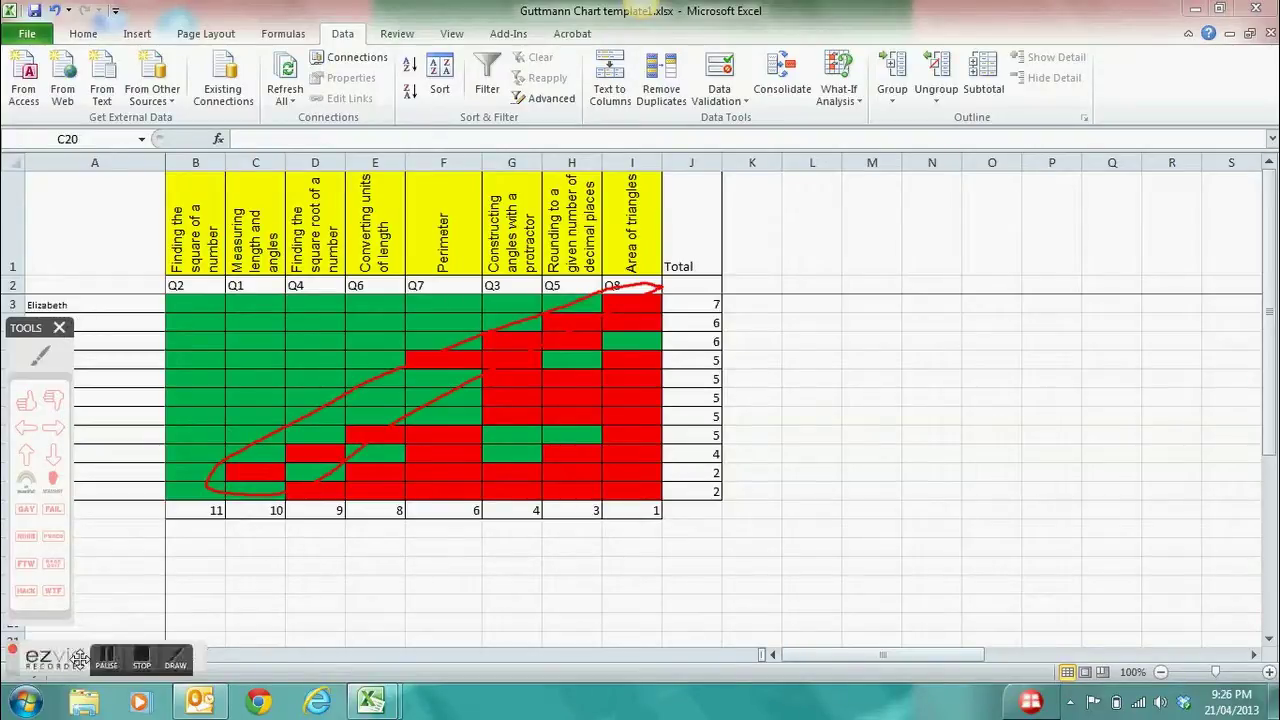
{"action": "left_click", "coordinate": [59, 329]}
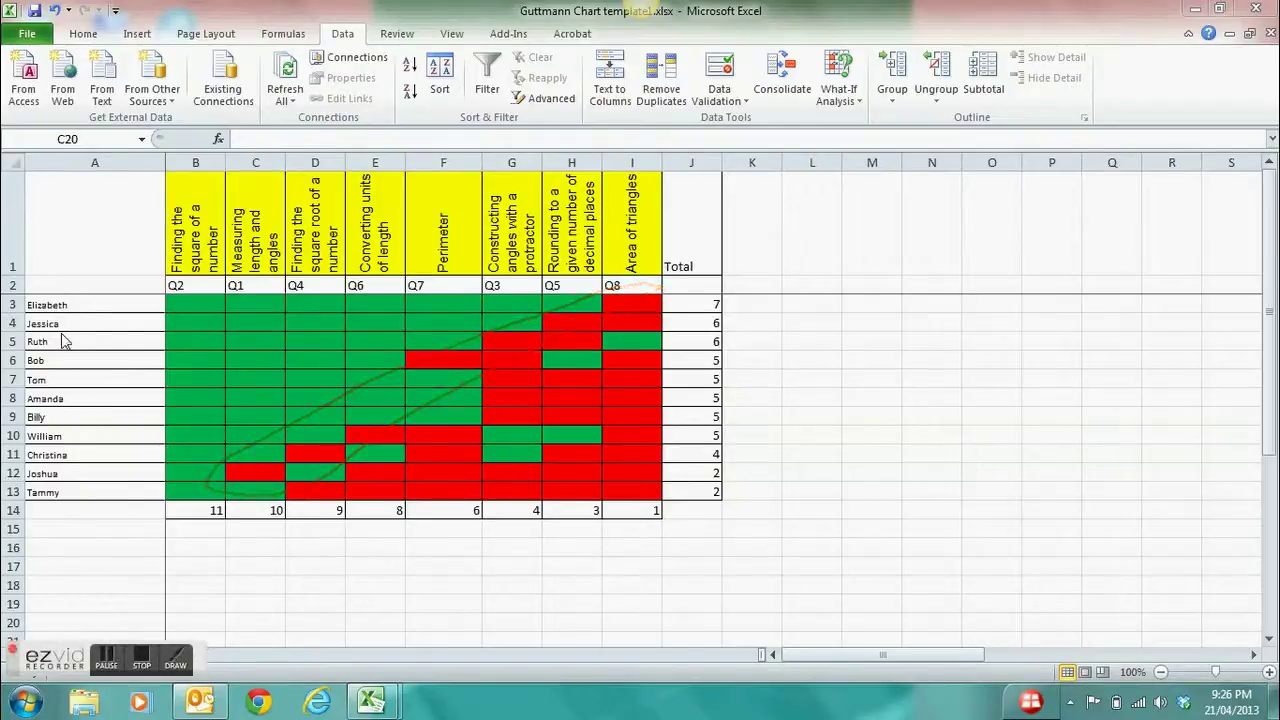
{"action": "left_click", "coordinate": [141, 663]}
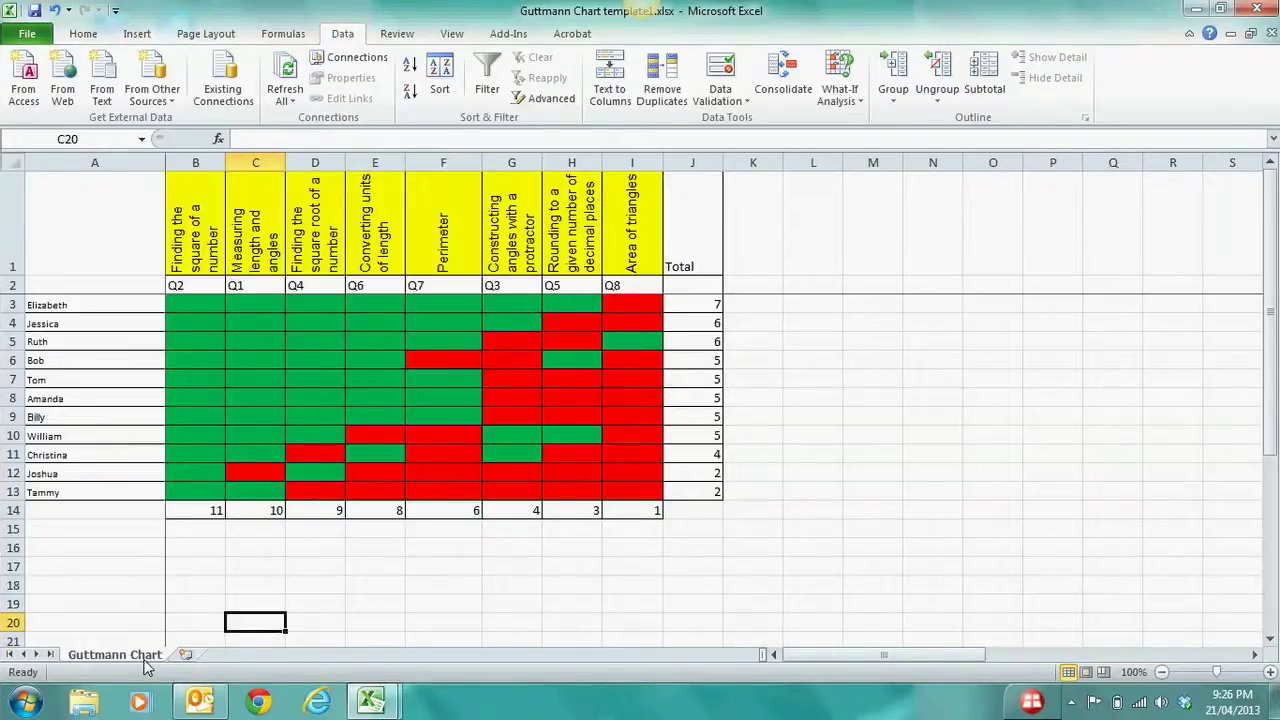